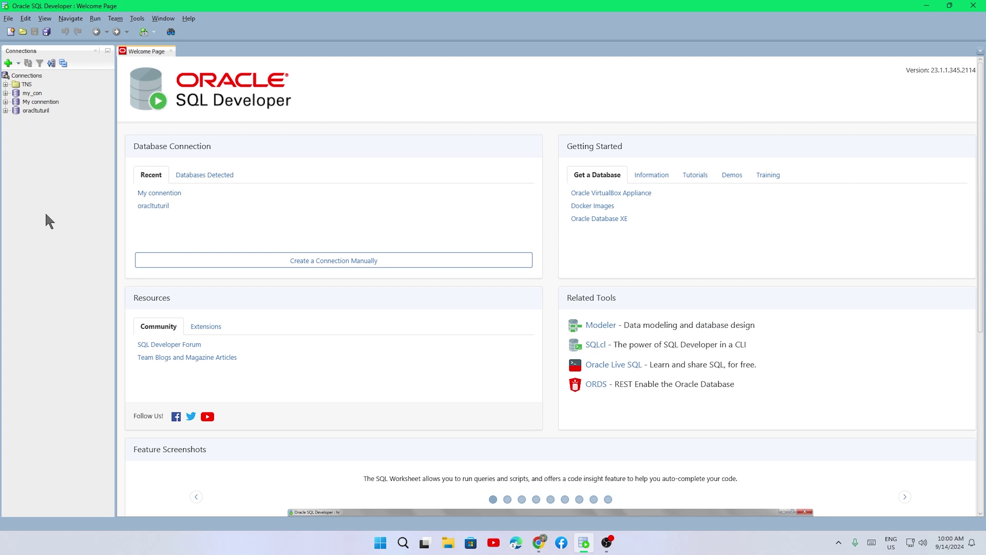
- Try connecting to the oracltuturil connection and dismiss the connection error
{"action": "left_click", "coordinate": [36, 112]}
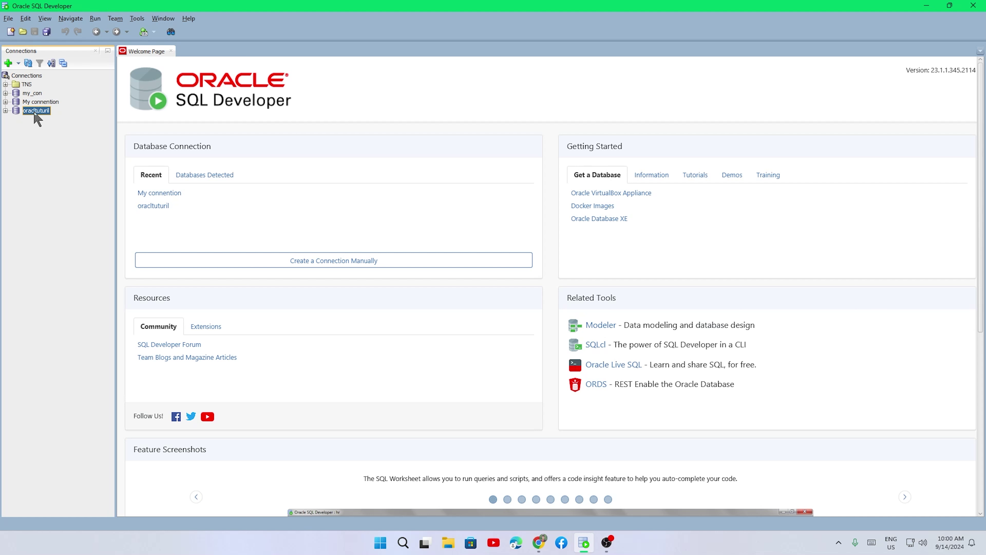
{"action": "right_click", "coordinate": [35, 112]}
{"action": "left_click", "coordinate": [60, 118]}
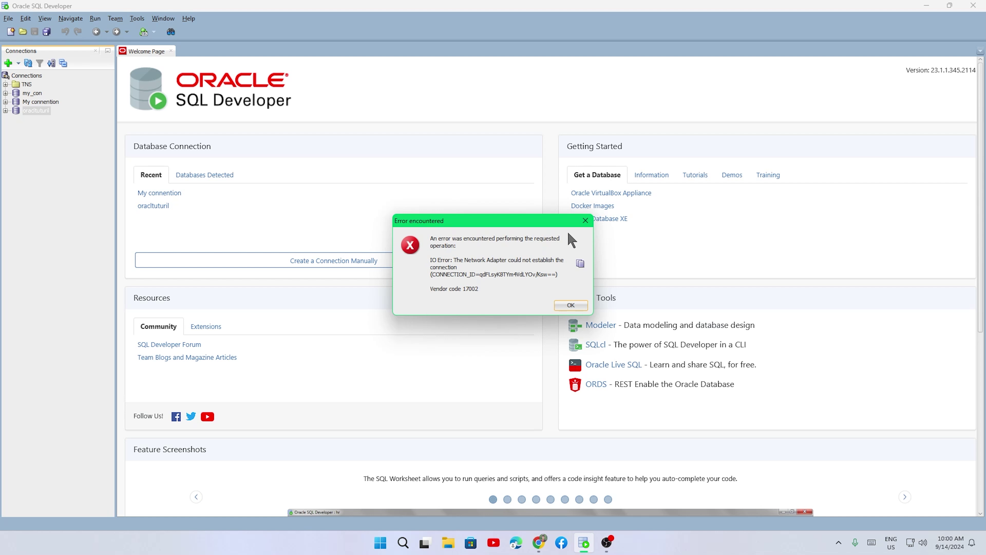
{"action": "left_click", "coordinate": [586, 222]}
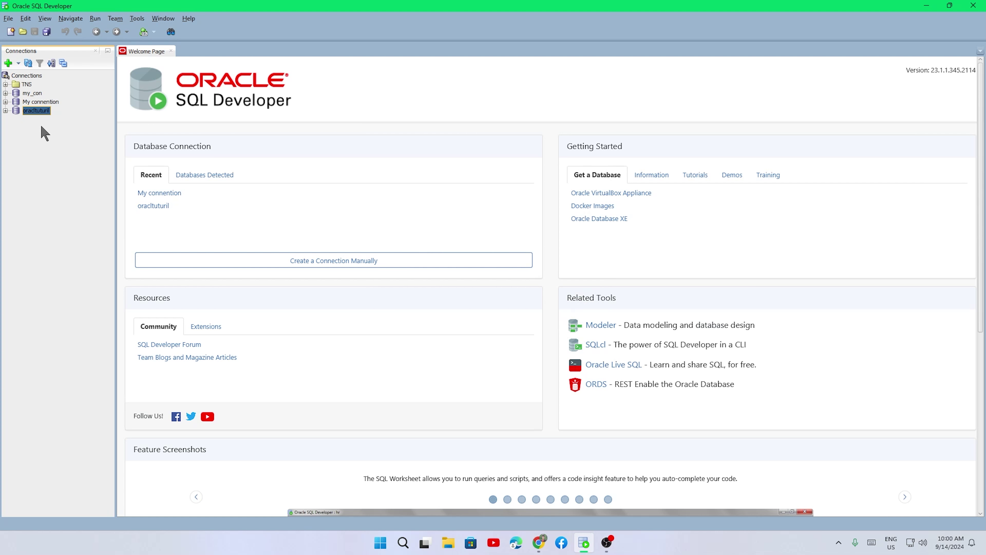
- Start a new database connection named new_test with username system
{"action": "left_click", "coordinate": [31, 76]}
{"action": "right_click", "coordinate": [32, 75]}
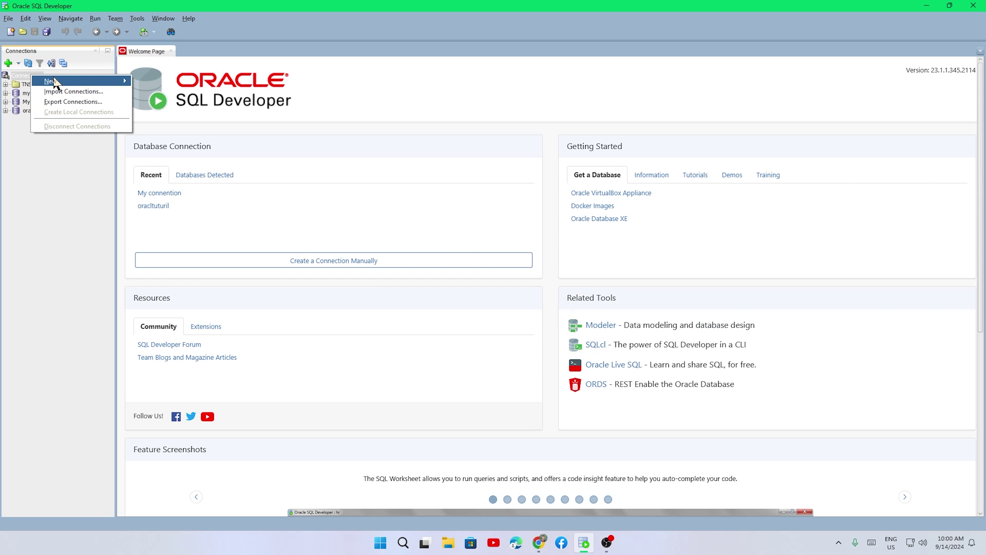
{"action": "mouse_move", "coordinate": [107, 81]}
{"action": "left_click", "coordinate": [157, 82]}
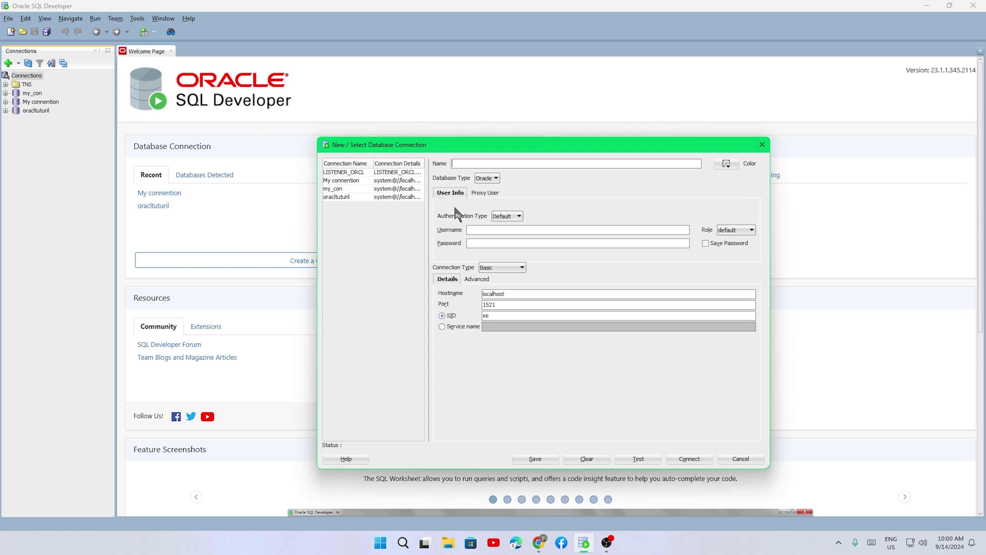
{"action": "type", "text": "new_test"}
{"action": "left_click", "coordinate": [485, 233]}
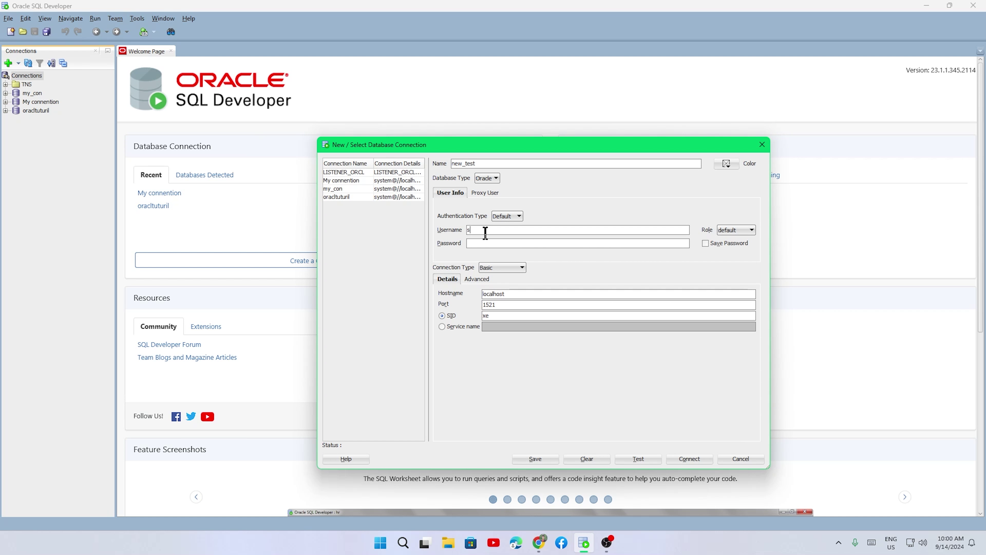
{"action": "type", "text": "system"}
- Enter the password, connect by service name orcl, and test the new_test connection
{"action": "left_click", "coordinate": [488, 245]}
{"action": "type", "text": "1234"}
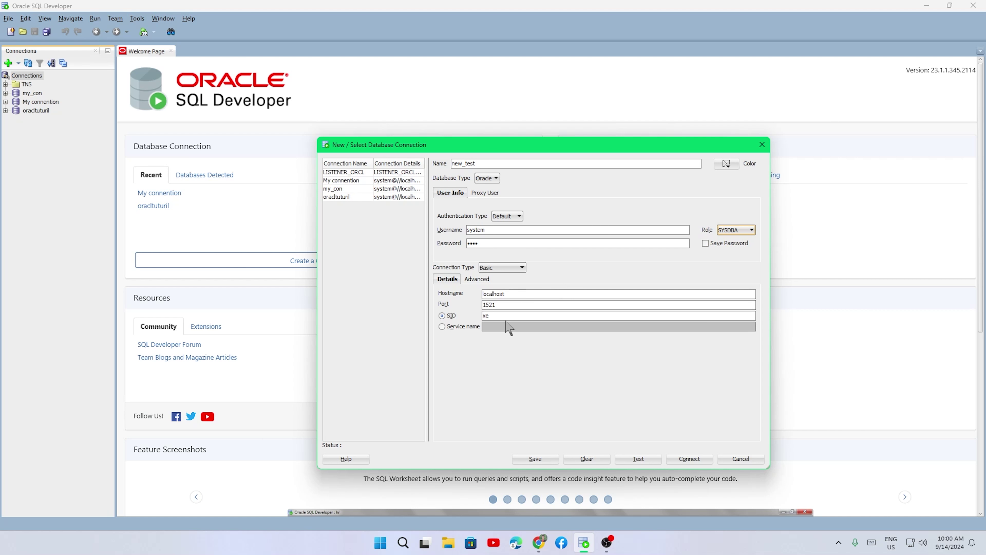
{"action": "left_click", "coordinate": [447, 326]}
{"action": "left_click", "coordinate": [501, 327]}
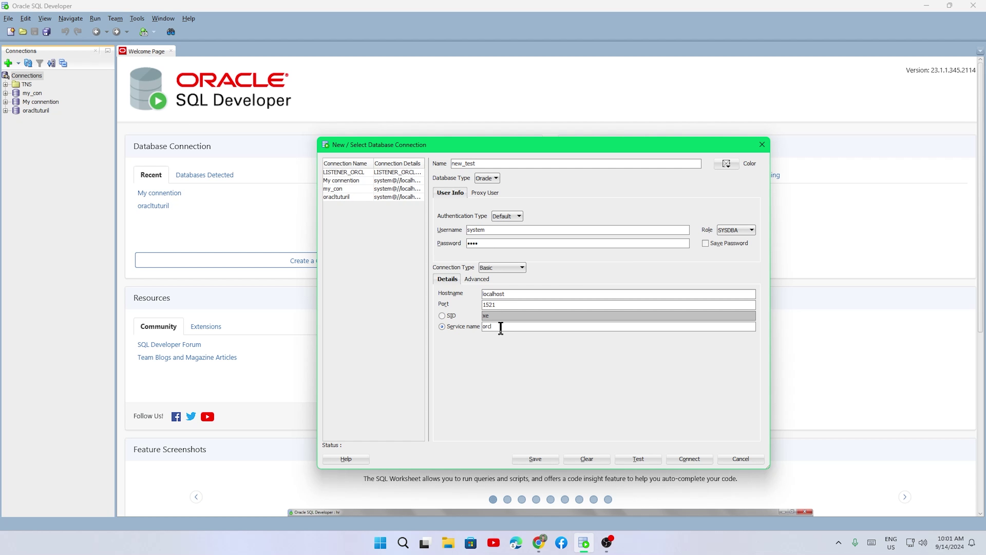
{"action": "left_click", "coordinate": [639, 459]}
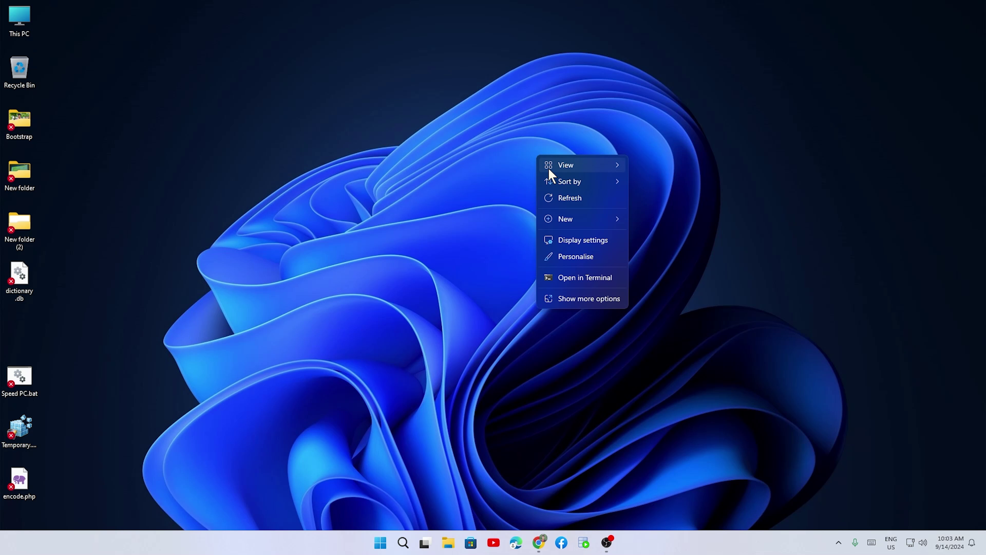
- Create New Text Document.txt on the desktop and open it in Notepad
{"action": "mouse_move", "coordinate": [576, 222]}
{"action": "left_click", "coordinate": [671, 352]}
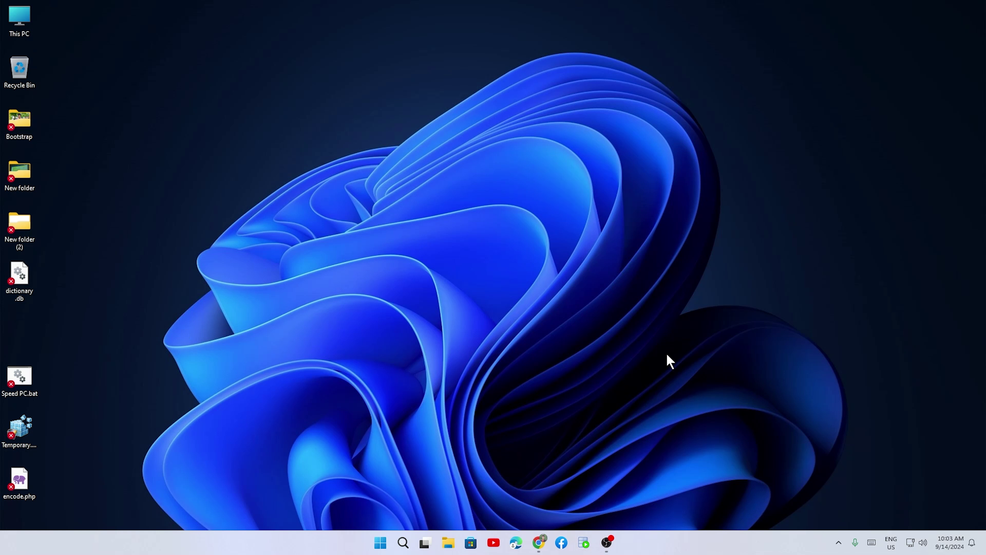
{"action": "left_click", "coordinate": [564, 181]}
{"action": "double_click", "coordinate": [564, 179]}
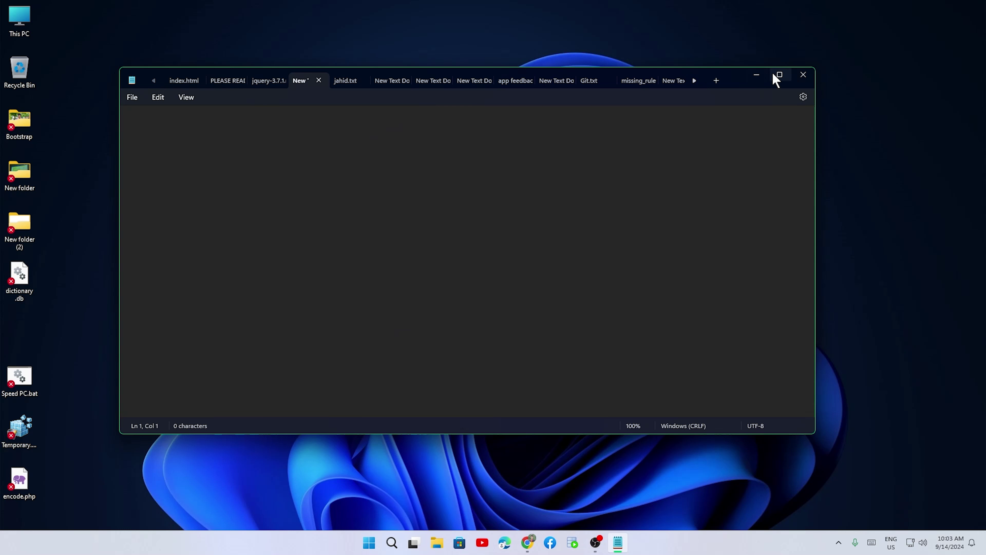
{"action": "left_click_drag", "start_coordinate": [742, 84], "coordinate": [800, 90]}
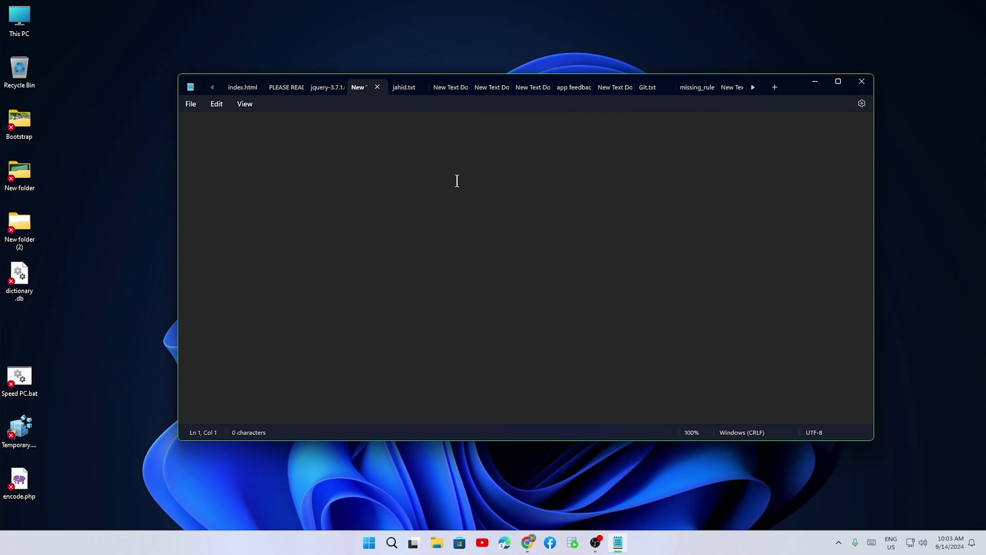
- Write the heading 'Uninstall oracle 19c DB' and '1. Stop the running serviees', then minimize Notepad
{"action": "type", "text": "Uninstall oracle 19c DB"}
{"action": "key", "text": "Return"}
{"action": "type", "text": "1"}
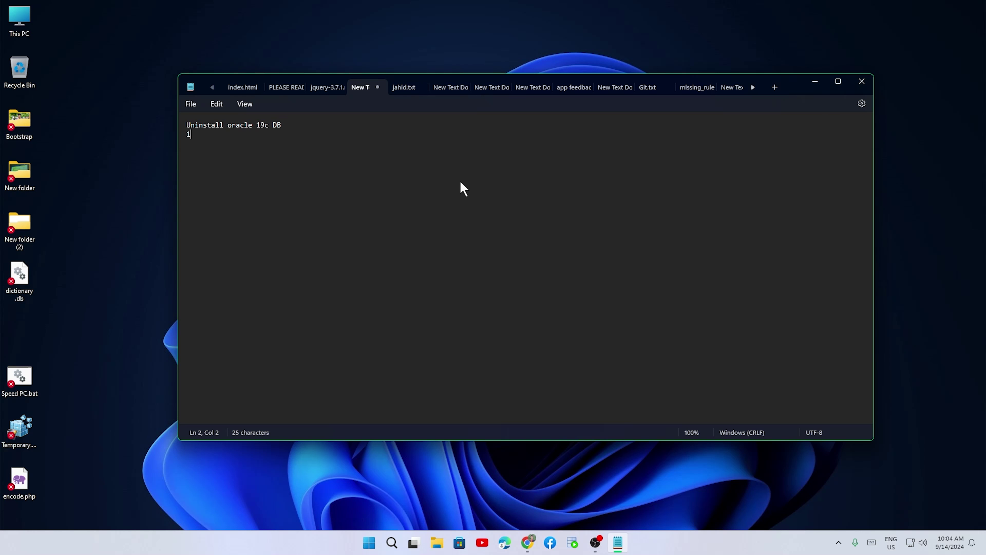
{"action": "key", "text": "BackSpace"}
{"action": "key", "text": "Return"}
{"action": "key", "text": "Return"}
{"action": "type", "text": "1. Stop the running serviees"}
{"action": "left_click", "coordinate": [815, 82]}
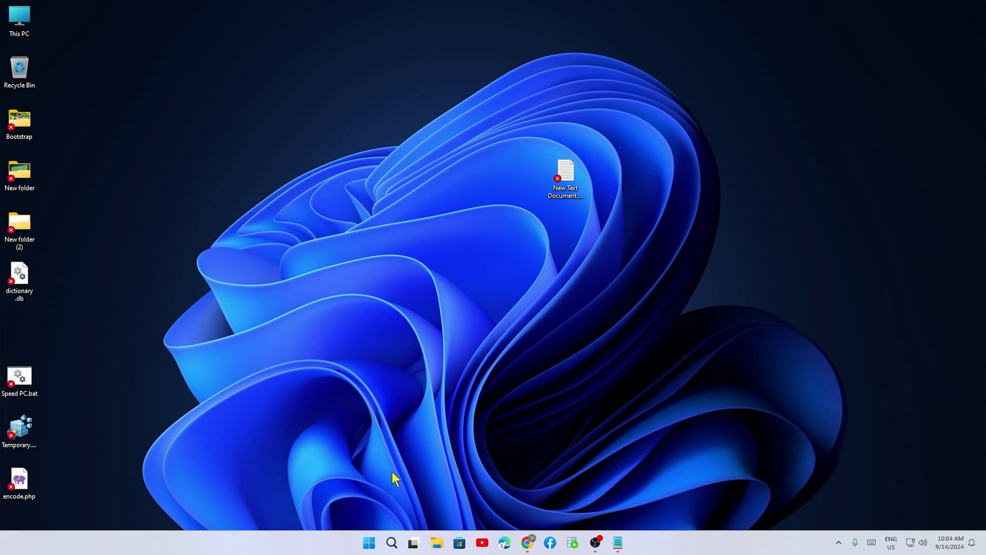
- Search 'se' and open the Services console, then minimize it
{"action": "left_click", "coordinate": [392, 542]}
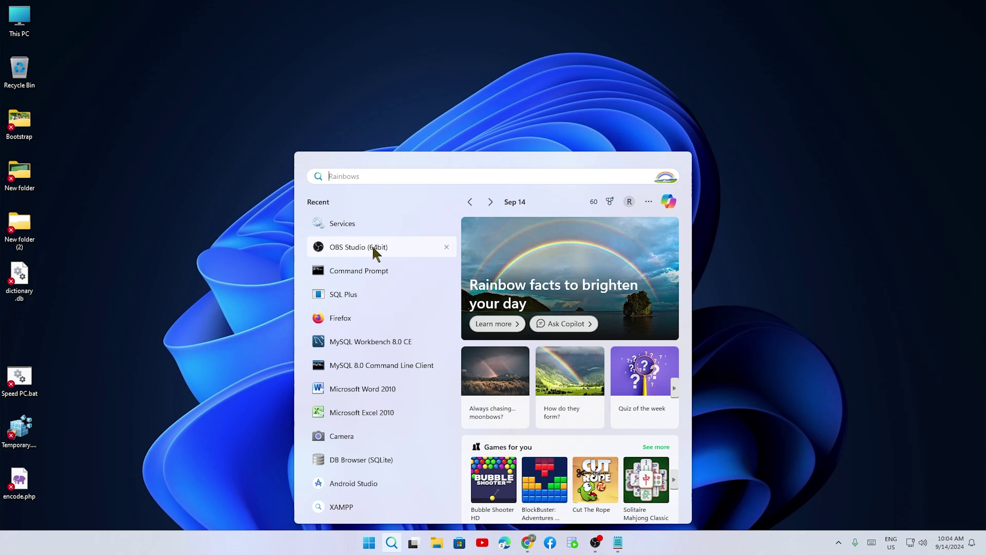
{"action": "type", "text": "se"}
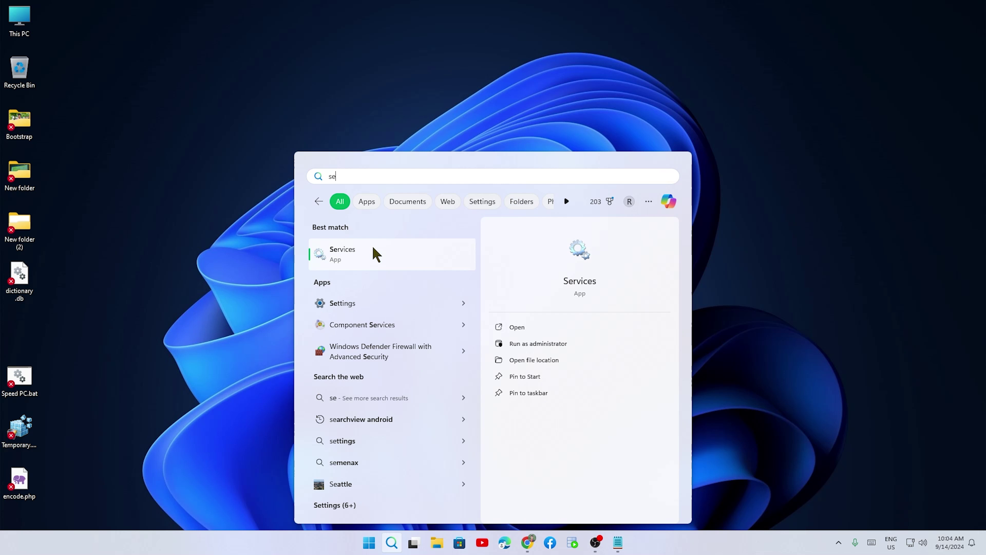
{"action": "left_click", "coordinate": [376, 254]}
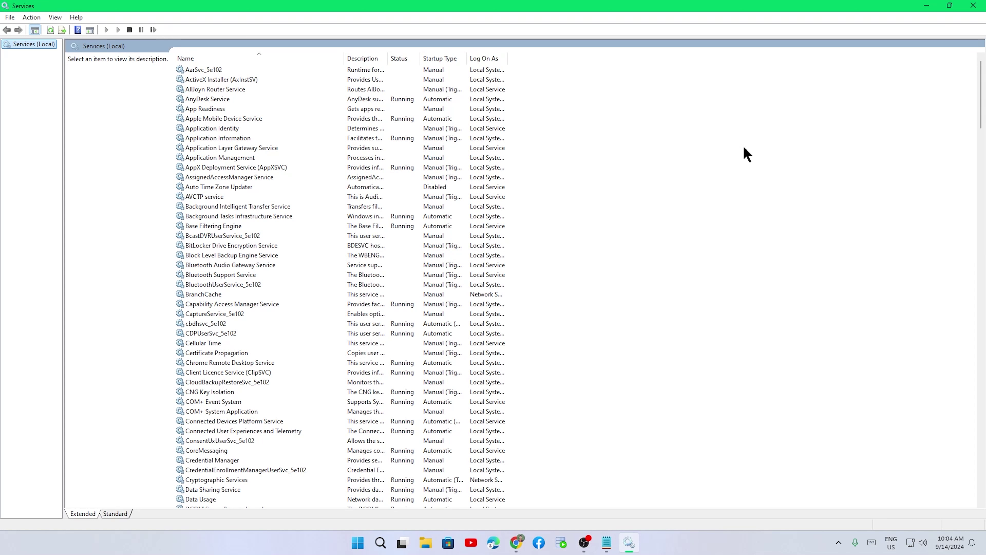
{"action": "left_click", "coordinate": [926, 5]}
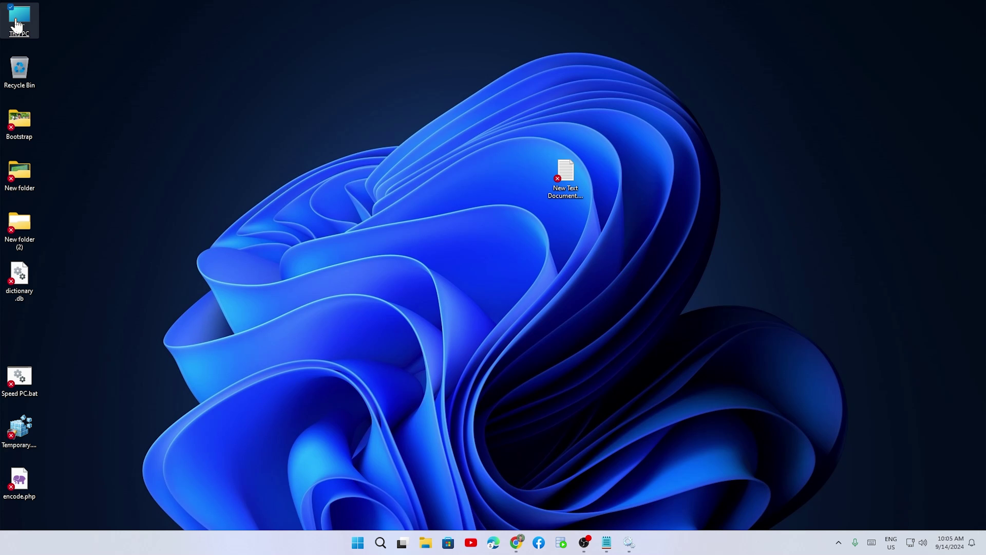
- Open Computer Management from This PC's Show more options > Manage
{"action": "right_click", "coordinate": [16, 24]}
{"action": "left_click", "coordinate": [61, 134]}
{"action": "right_click", "coordinate": [16, 24]}
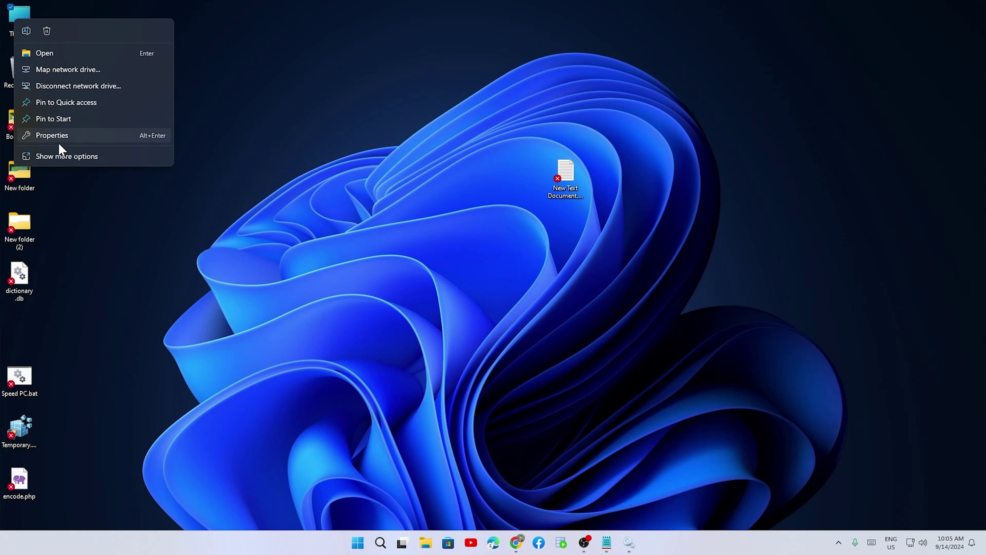
{"action": "left_click", "coordinate": [60, 156]}
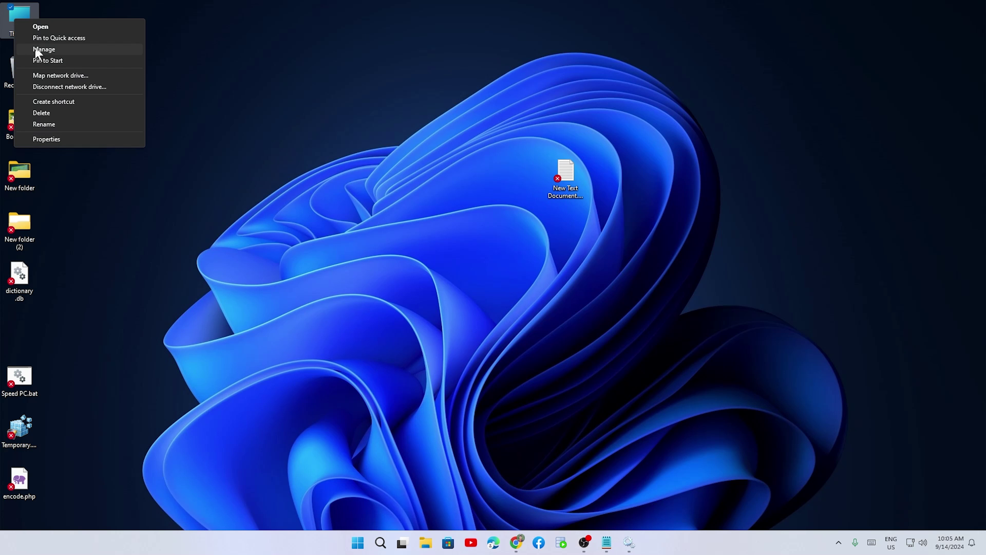
{"action": "left_click", "coordinate": [51, 52]}
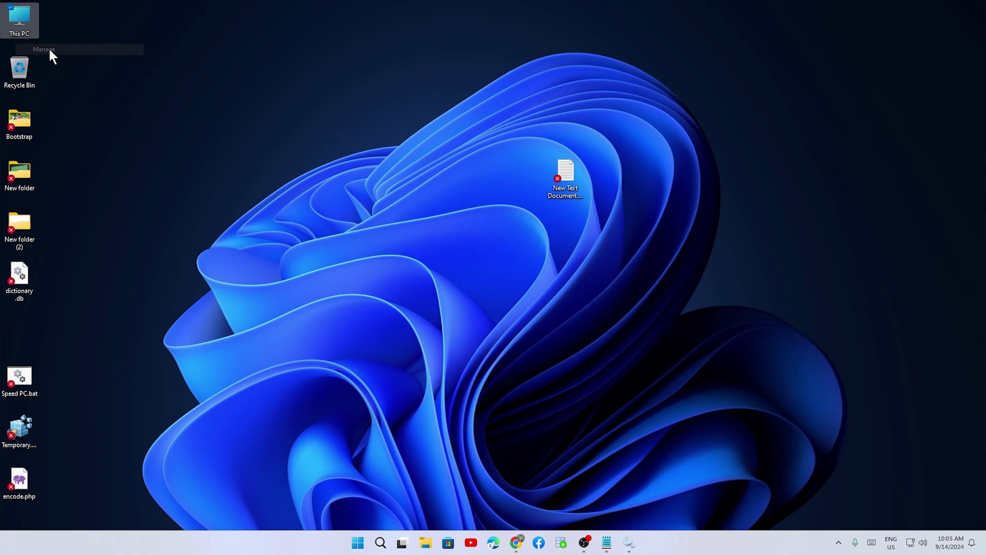
- Expand Services and Applications, open Services, and maximize Computer Management
{"action": "left_click", "coordinate": [123, 90]}
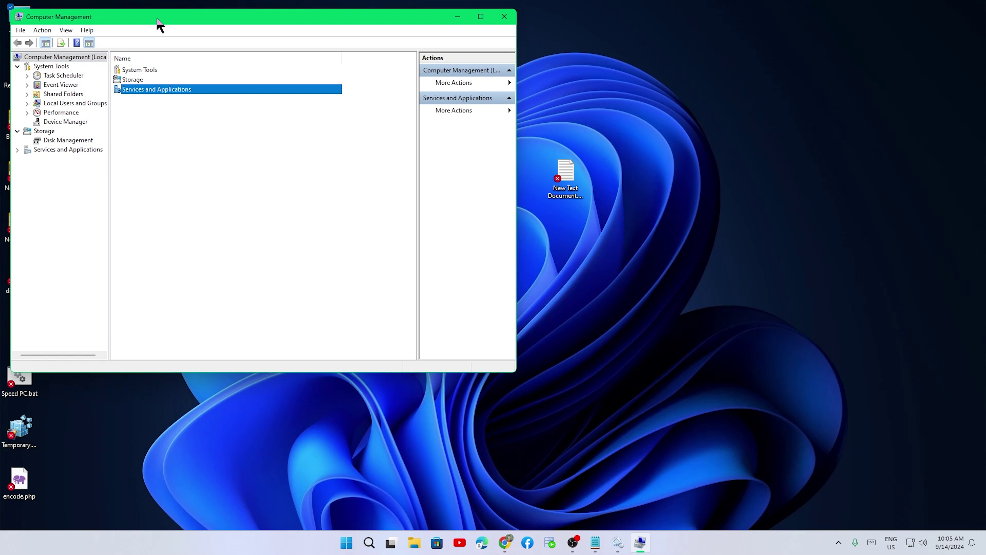
{"action": "left_click_drag", "start_coordinate": [159, 22], "coordinate": [364, 71]}
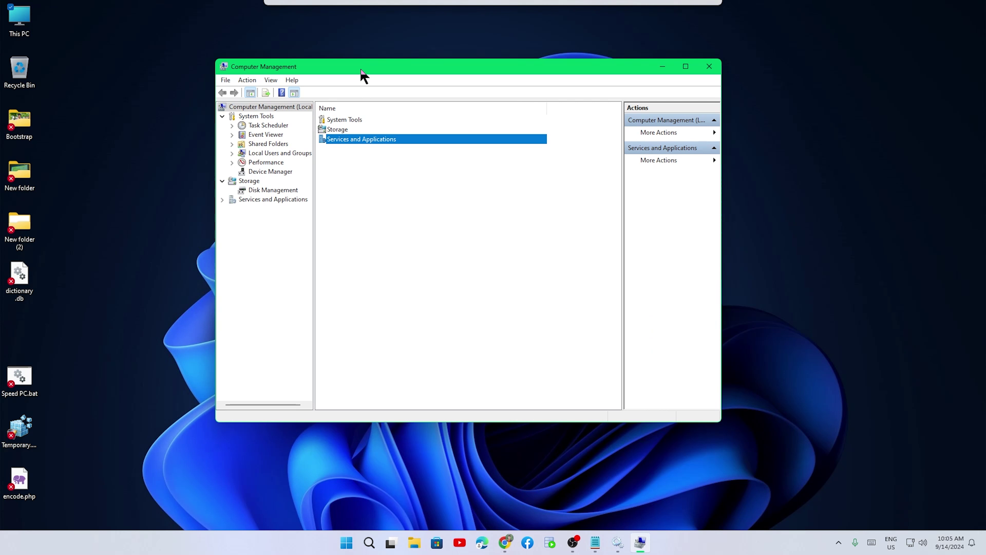
{"action": "double_click", "coordinate": [338, 140]}
{"action": "left_click", "coordinate": [336, 121]}
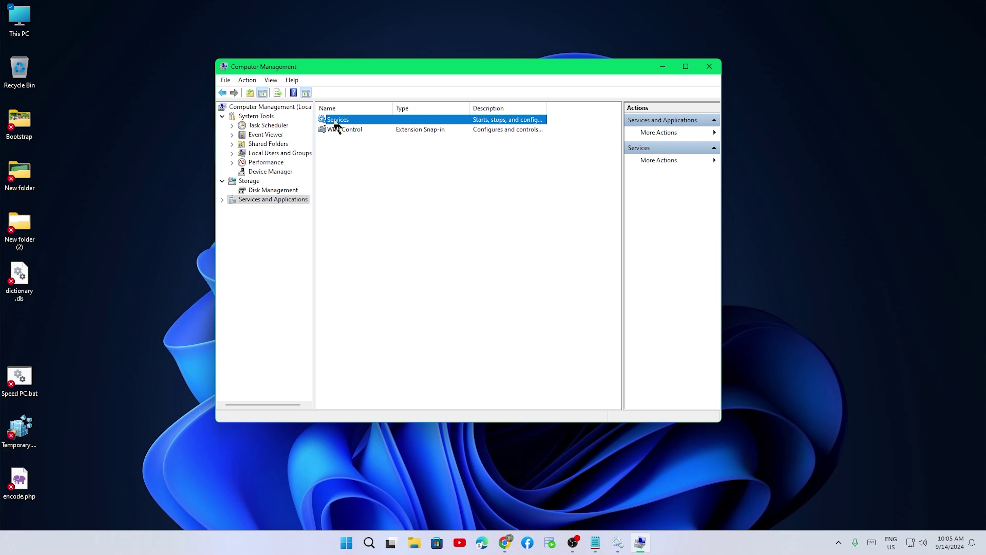
{"action": "double_click", "coordinate": [336, 120]}
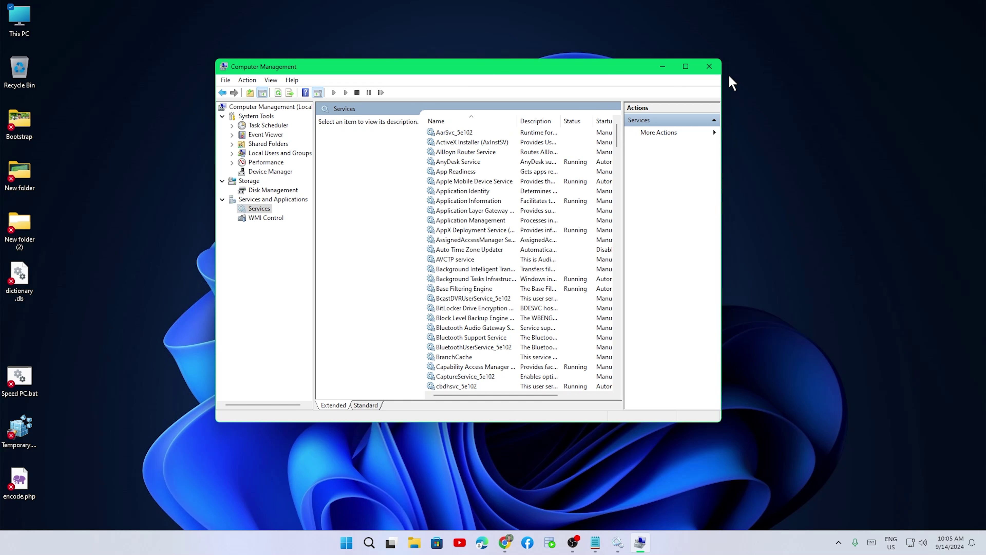
{"action": "left_click", "coordinate": [686, 67]}
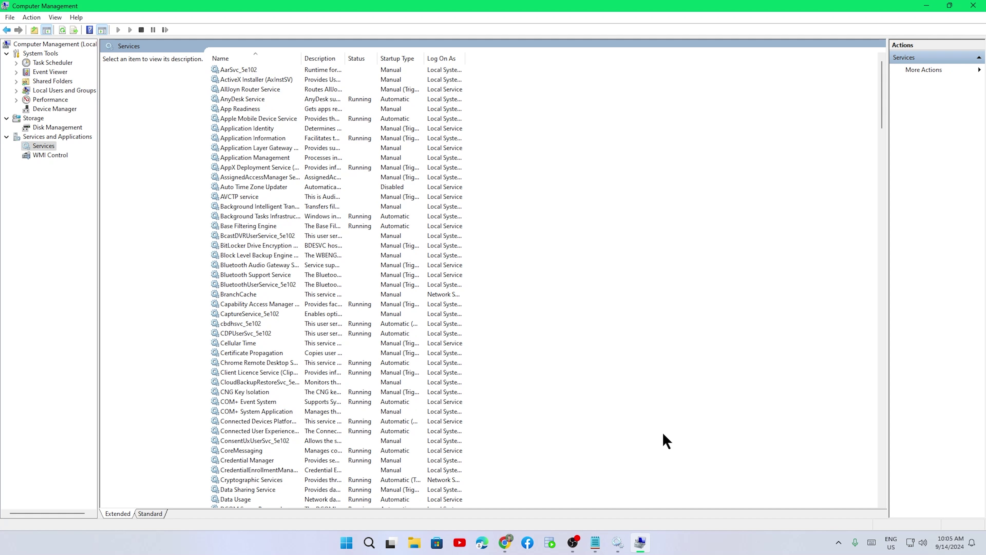
- In the standalone Services window, scroll to OracleOraDB19Home1MTSRecoveryService and try starting it, getting Error 203
{"action": "left_click", "coordinate": [626, 542]}
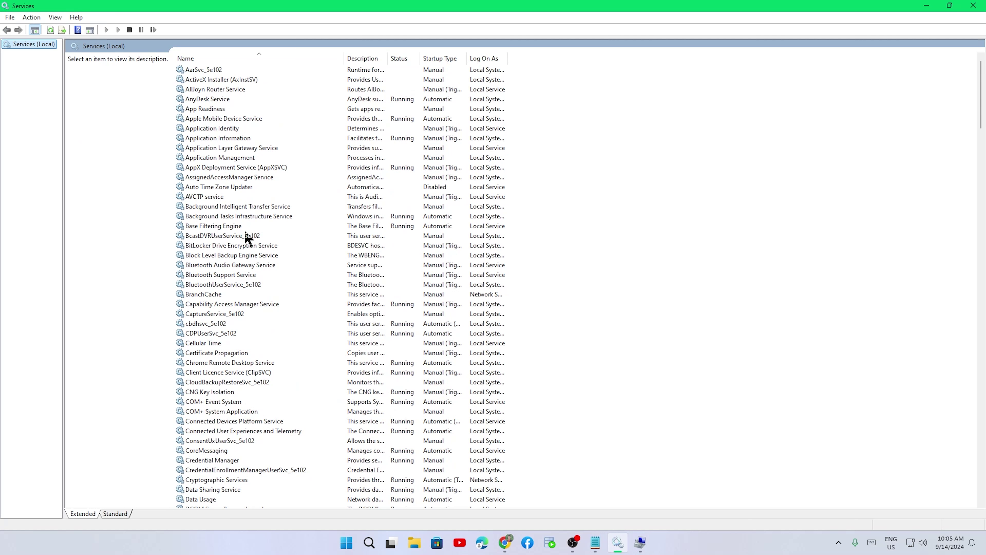
{"action": "scroll", "coordinate": [248, 235], "scroll_direction": "down", "scroll_amount": 4}
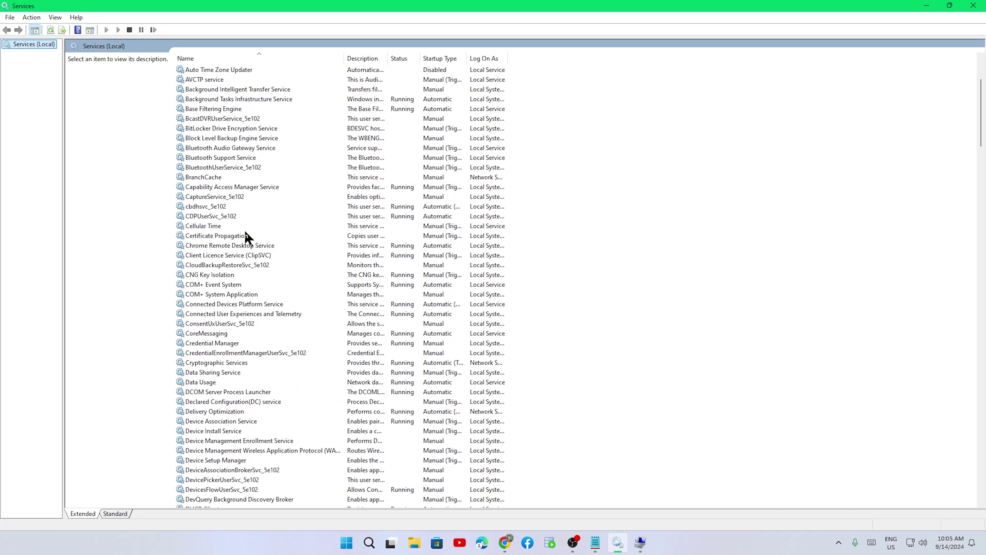
{"action": "scroll", "coordinate": [245, 233], "scroll_direction": "down", "scroll_amount": 11}
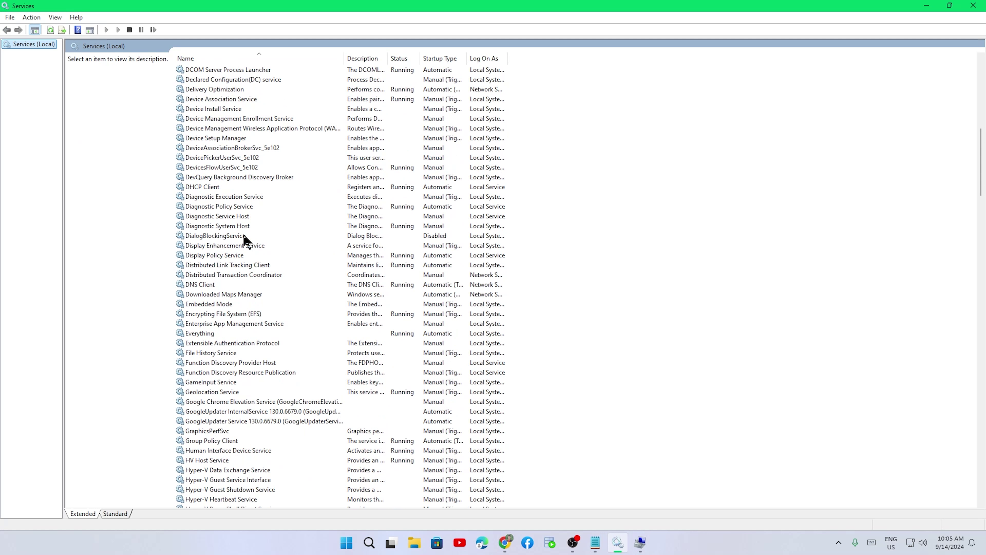
{"action": "scroll", "coordinate": [244, 238], "scroll_direction": "down", "scroll_amount": 17}
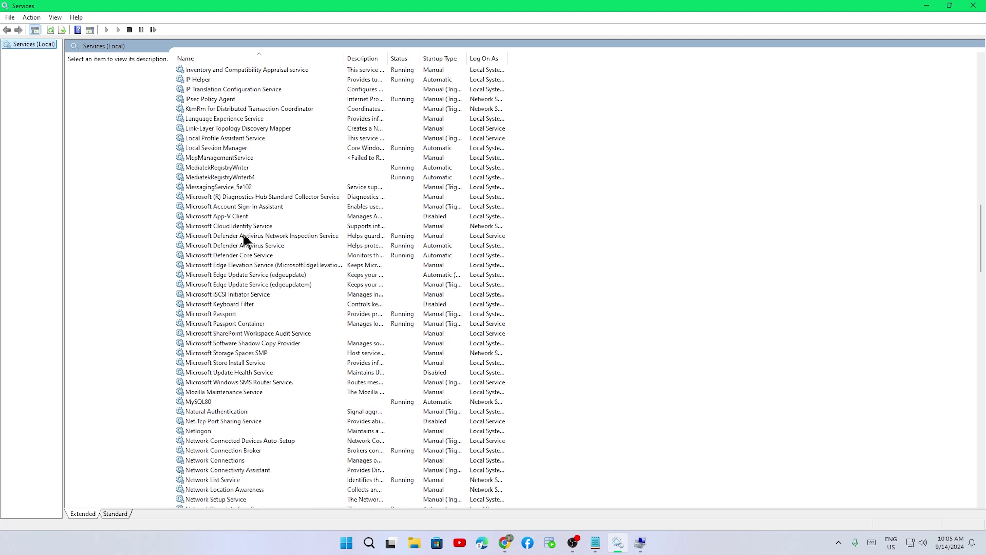
{"action": "scroll", "coordinate": [246, 239], "scroll_direction": "down", "scroll_amount": 16}
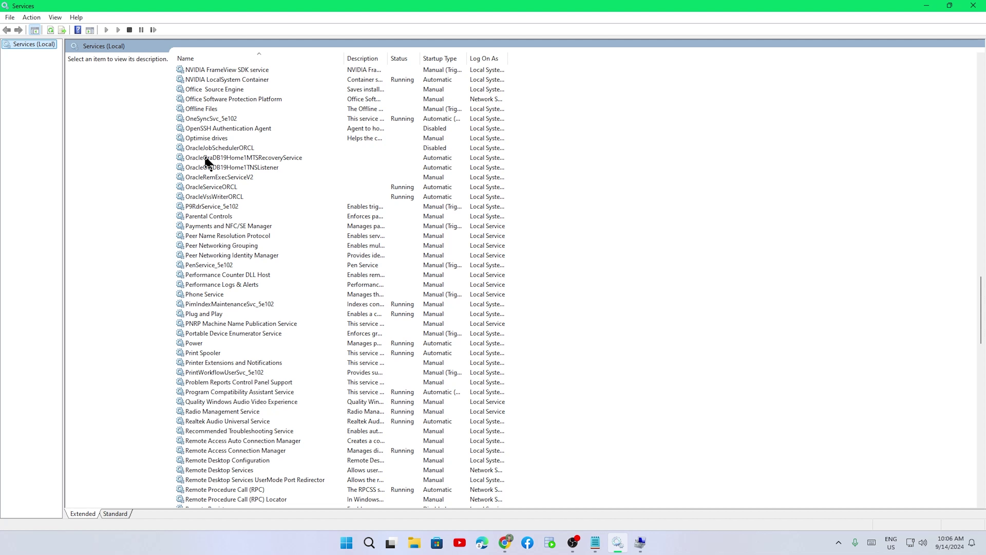
{"action": "left_click", "coordinate": [207, 158]}
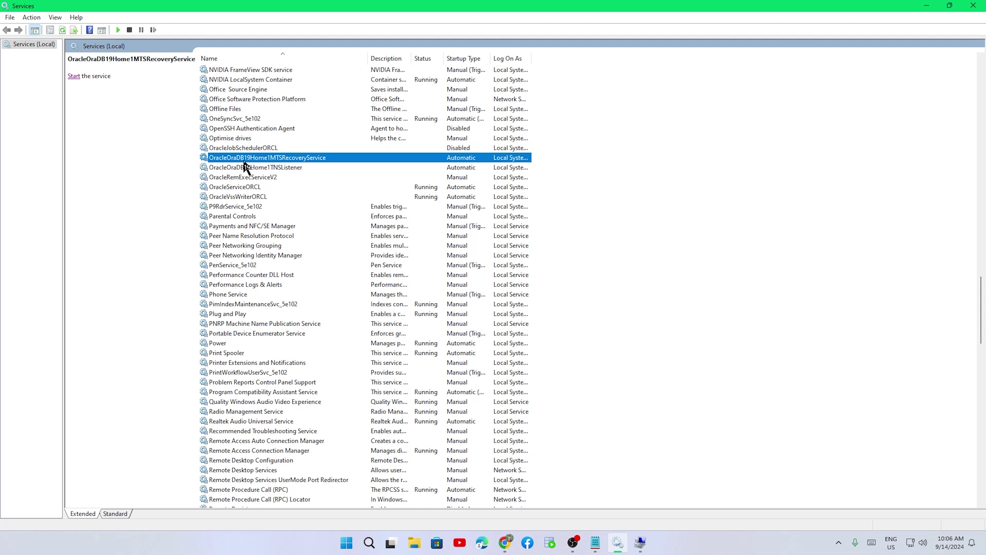
{"action": "left_click", "coordinate": [74, 79]}
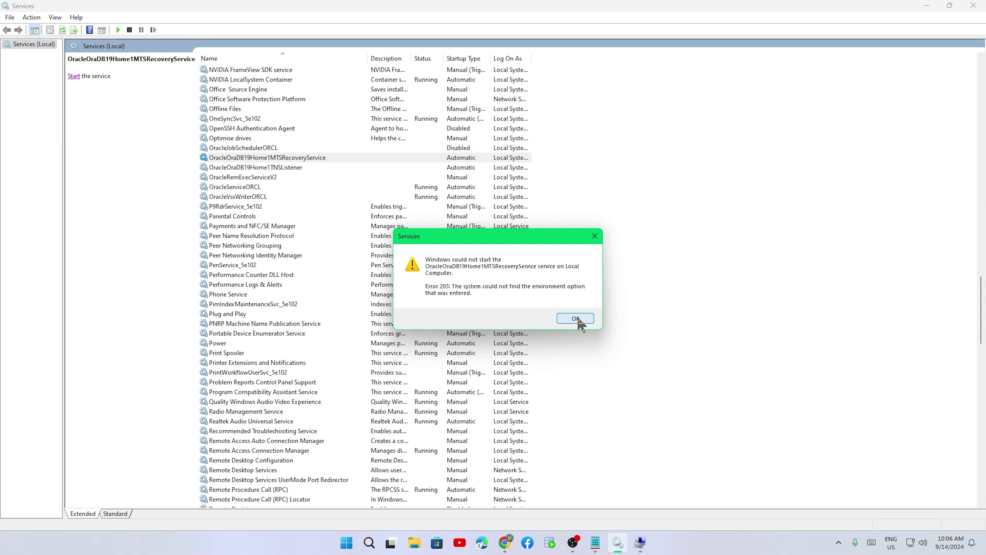
- Dismiss the error and review the MTS recovery service's startup type in Properties without changing it
{"action": "left_click", "coordinate": [571, 320]}
{"action": "right_click", "coordinate": [250, 158]}
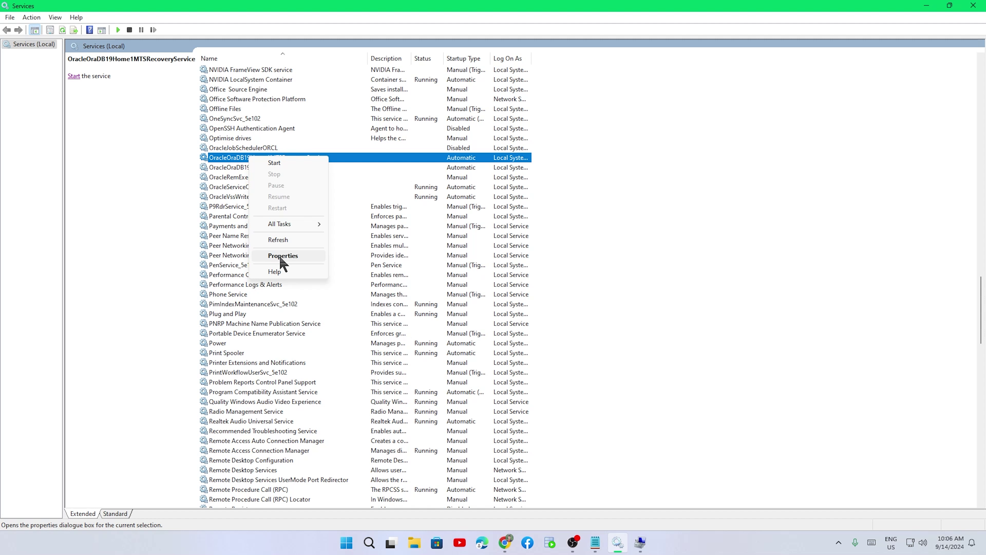
{"action": "left_click", "coordinate": [280, 256]}
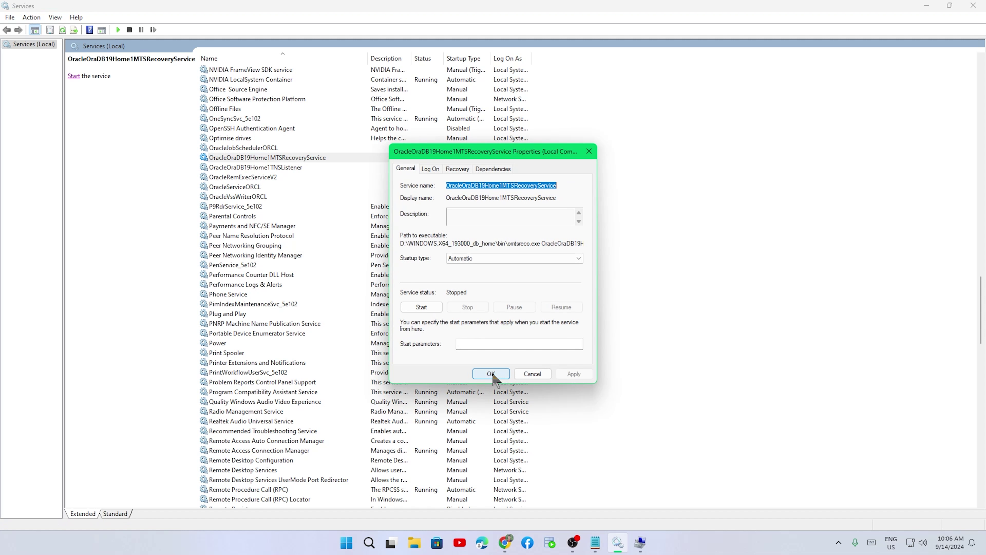
{"action": "left_click", "coordinate": [482, 258]}
{"action": "left_click", "coordinate": [532, 374]}
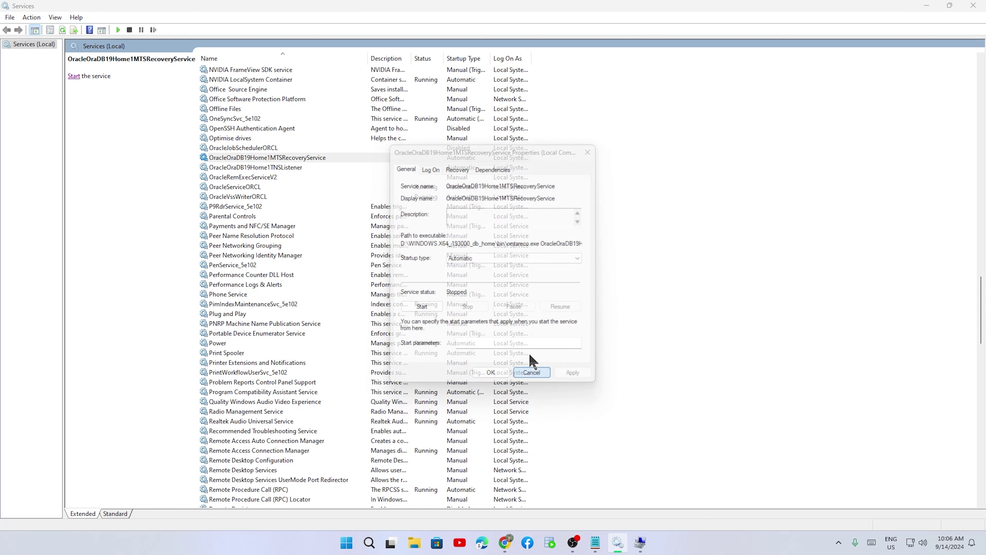
- Stop OracleServiceORCL and OracleVssWriterORCL, then close the Services window
{"action": "left_click", "coordinate": [278, 168]}
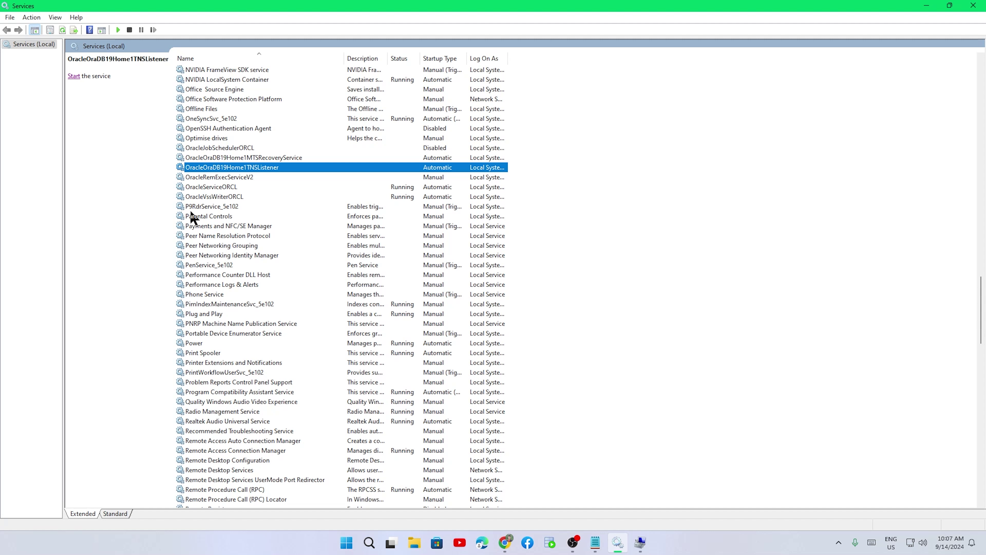
{"action": "left_click", "coordinate": [229, 187]}
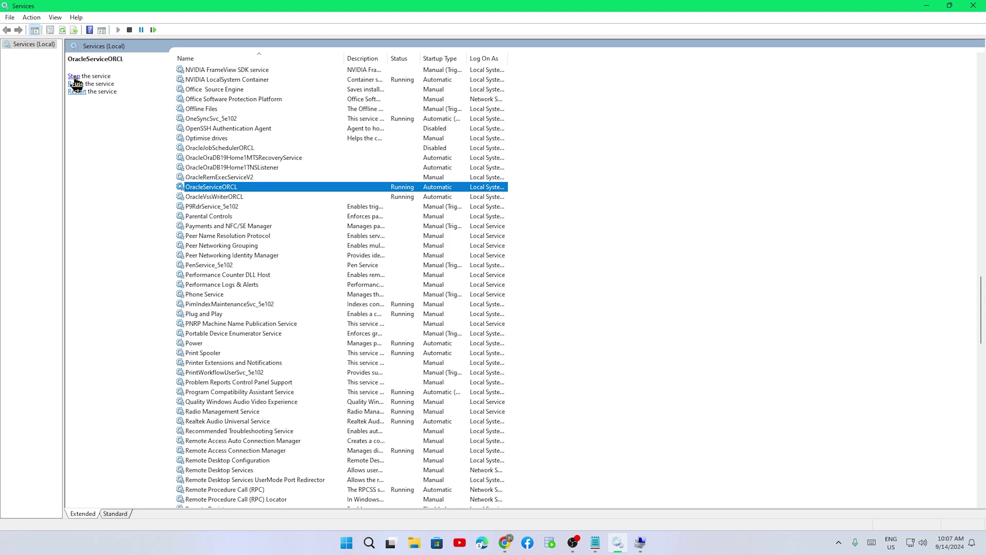
{"action": "left_click", "coordinate": [74, 76]}
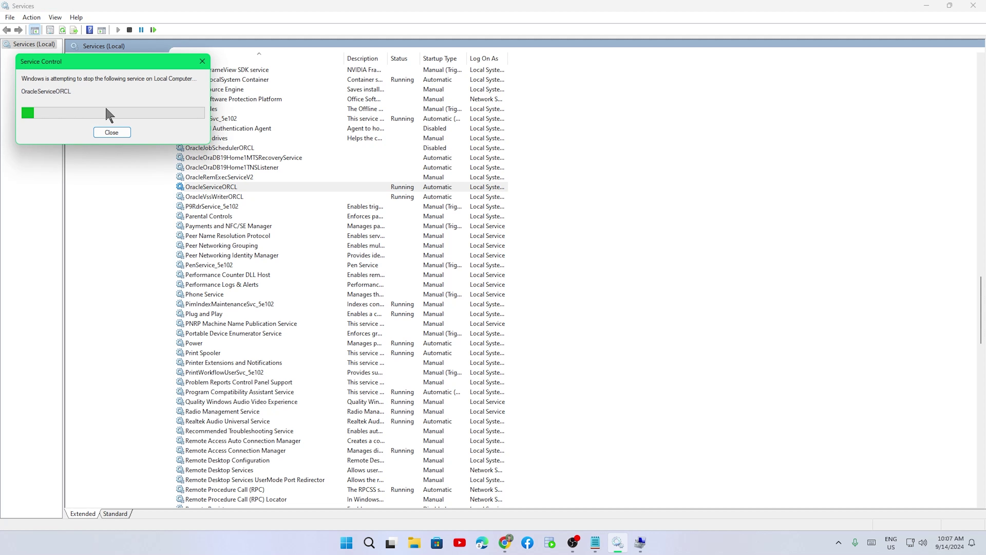
{"action": "left_click", "coordinate": [215, 197]}
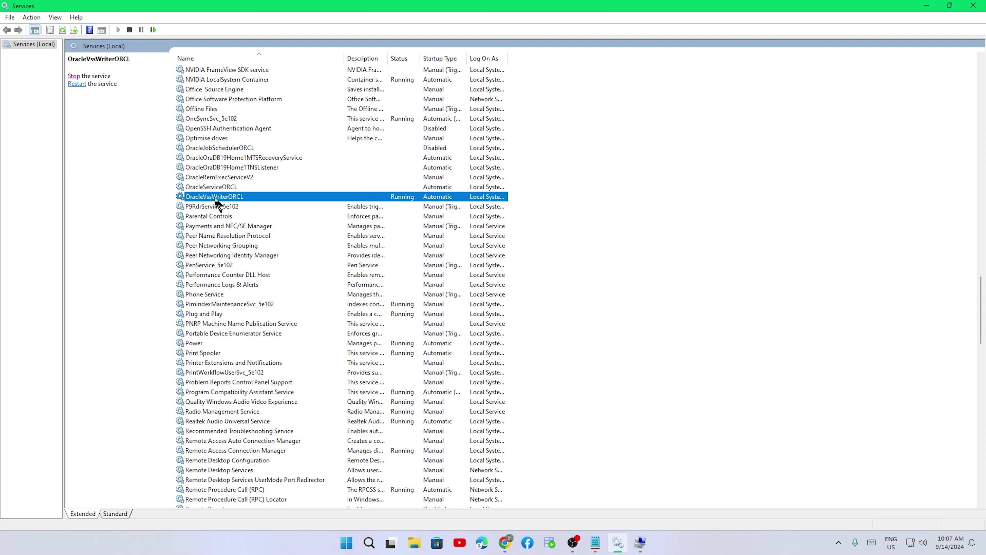
{"action": "left_click", "coordinate": [73, 76]}
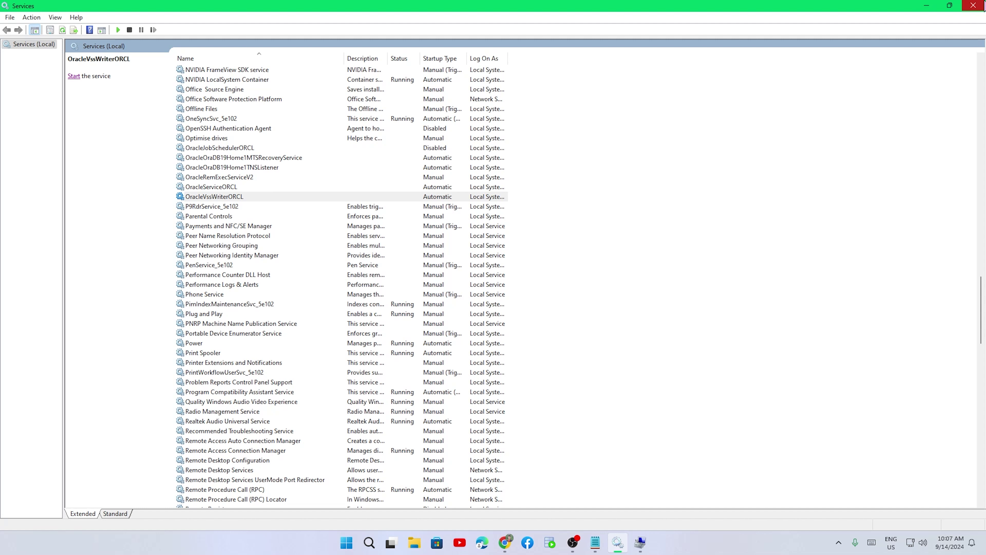
{"action": "left_click", "coordinate": [974, 6]}
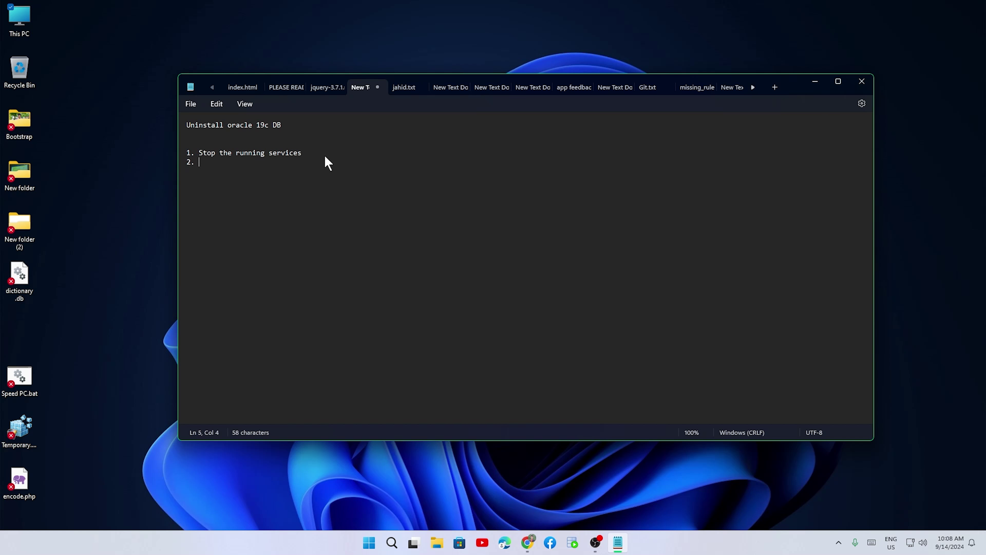
- Type the step about deleting the oracle home directory, correct 'Delect' to 'Delete', and minimise Notepad
{"action": "type", "text": "Delect the installed oracle home directory"}
{"action": "right_click", "coordinate": [211, 162]}
{"action": "left_click", "coordinate": [237, 198]}
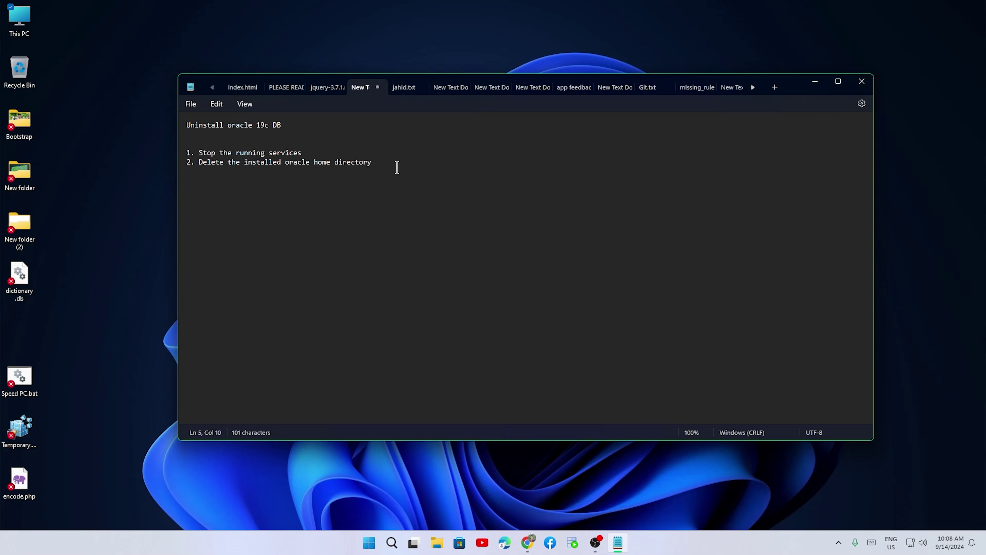
{"action": "left_click", "coordinate": [812, 83]}
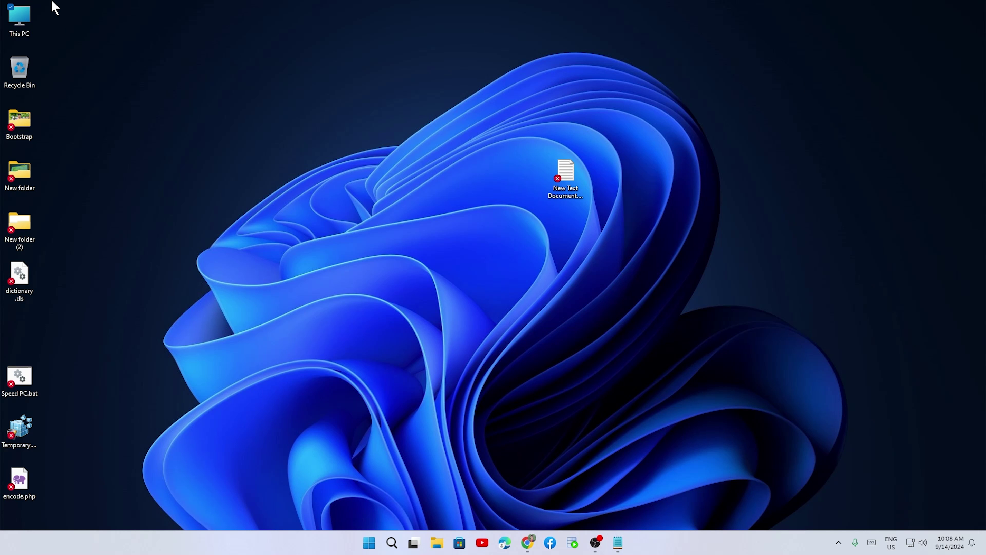
- Open Local Disk (C:), inspect the oracle and oracl folders, and delete oracl
{"action": "double_click", "coordinate": [23, 28]}
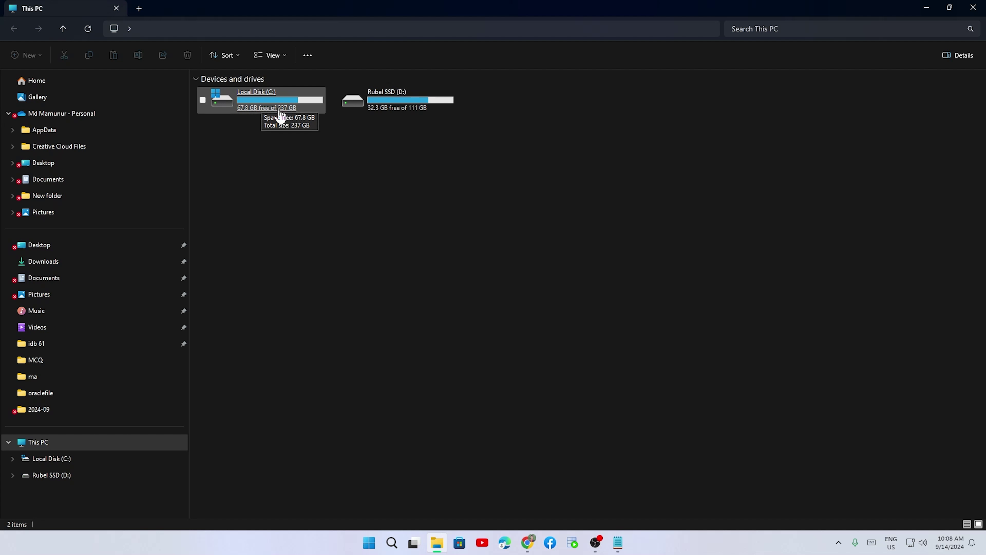
{"action": "double_click", "coordinate": [279, 112]}
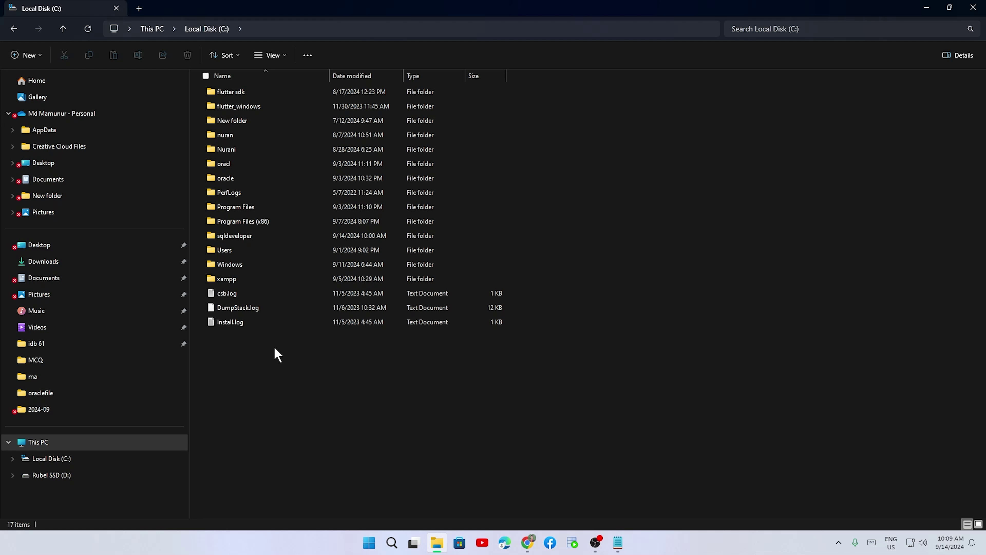
{"action": "left_click", "coordinate": [219, 181]}
{"action": "double_click", "coordinate": [219, 182]}
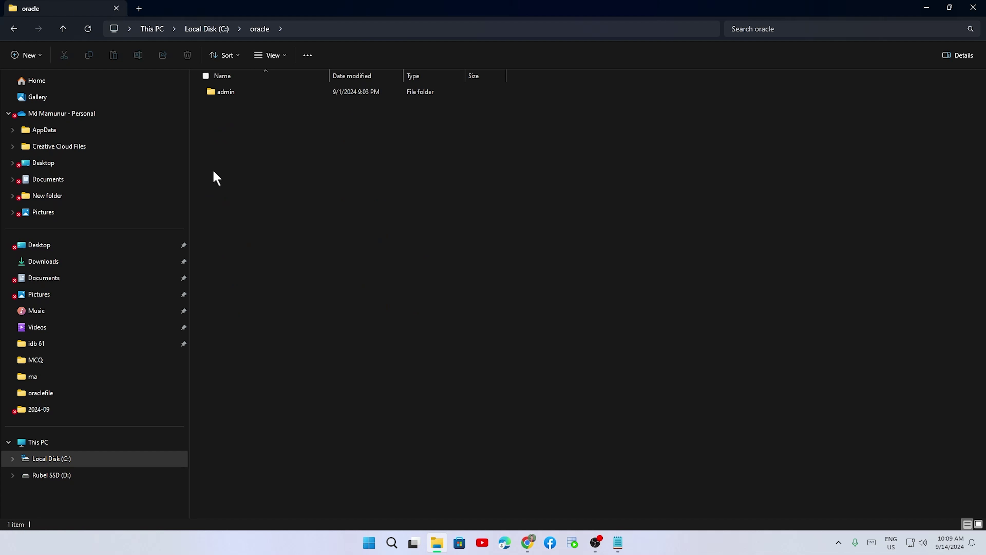
{"action": "left_click", "coordinate": [63, 28]}
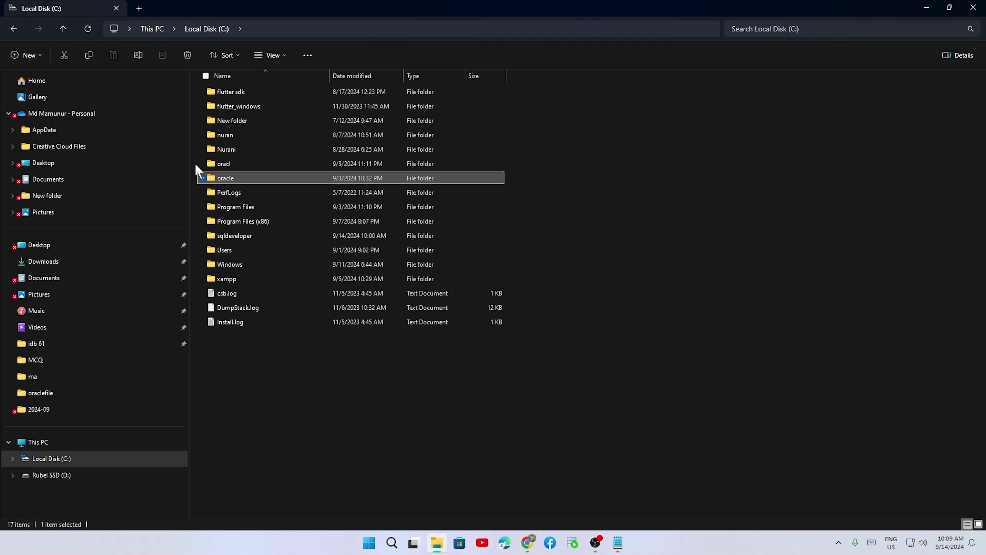
{"action": "double_click", "coordinate": [224, 165]}
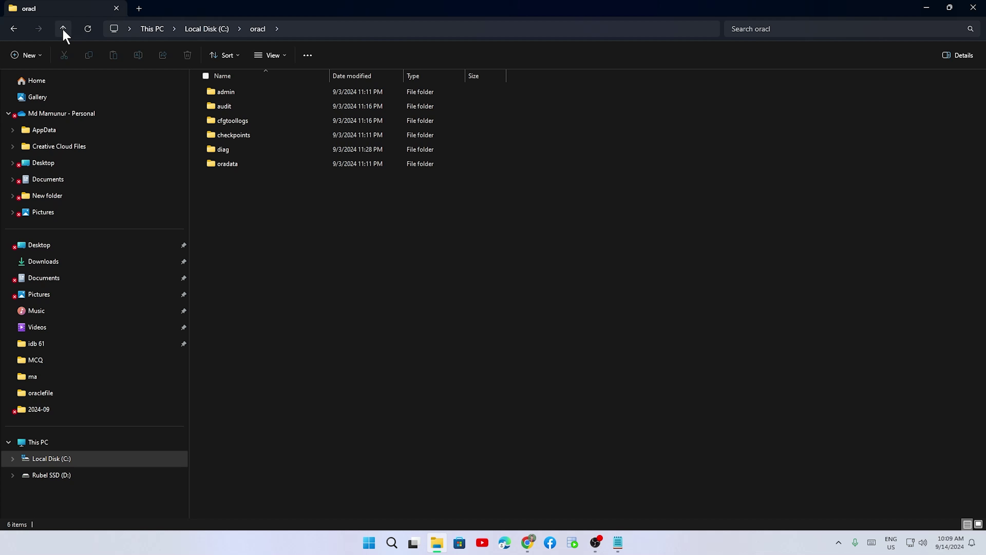
{"action": "left_click", "coordinate": [63, 28]}
{"action": "right_click", "coordinate": [214, 164]}
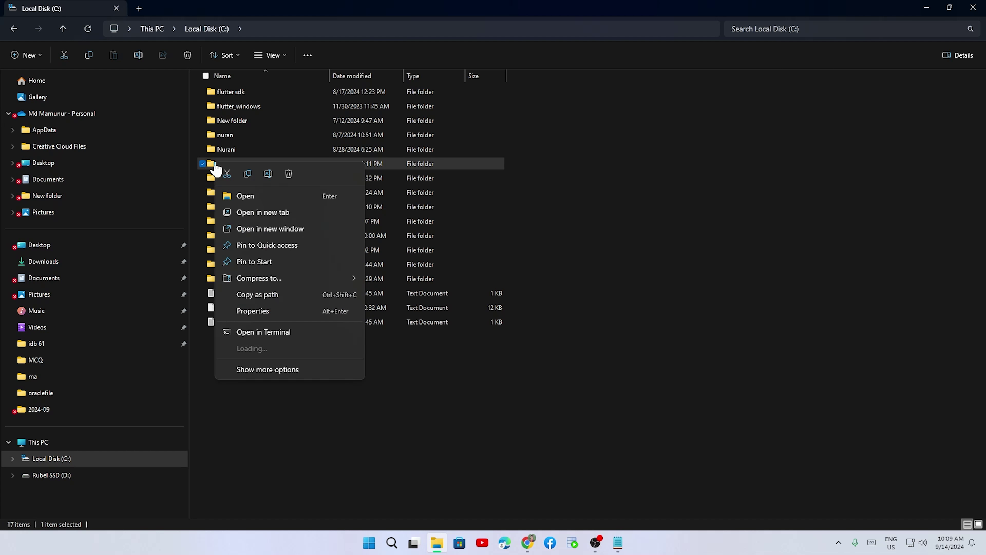
{"action": "left_click", "coordinate": [289, 175]}
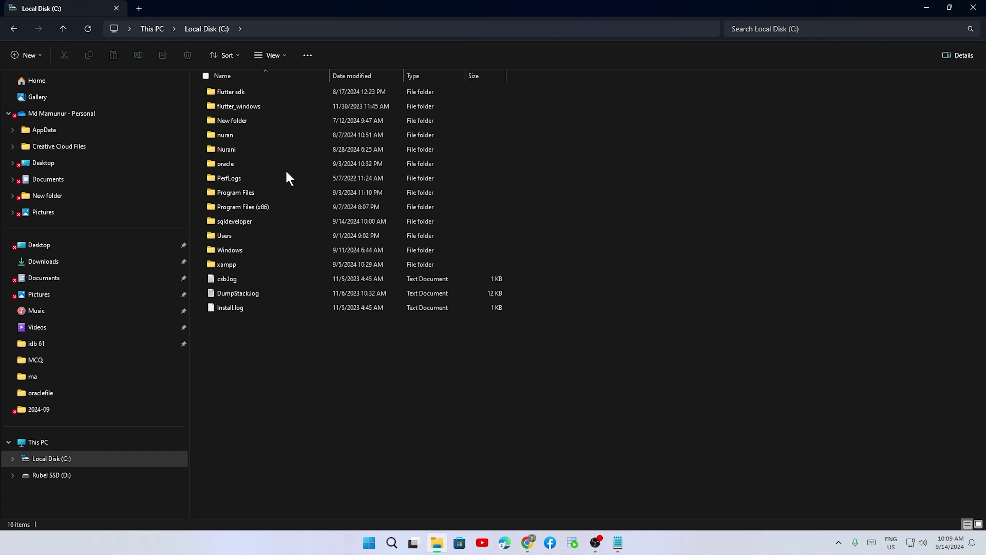
- Try deleting the oracle folder with admin permission and Try Again, then cancel when access is denied
{"action": "left_click", "coordinate": [224, 167]}
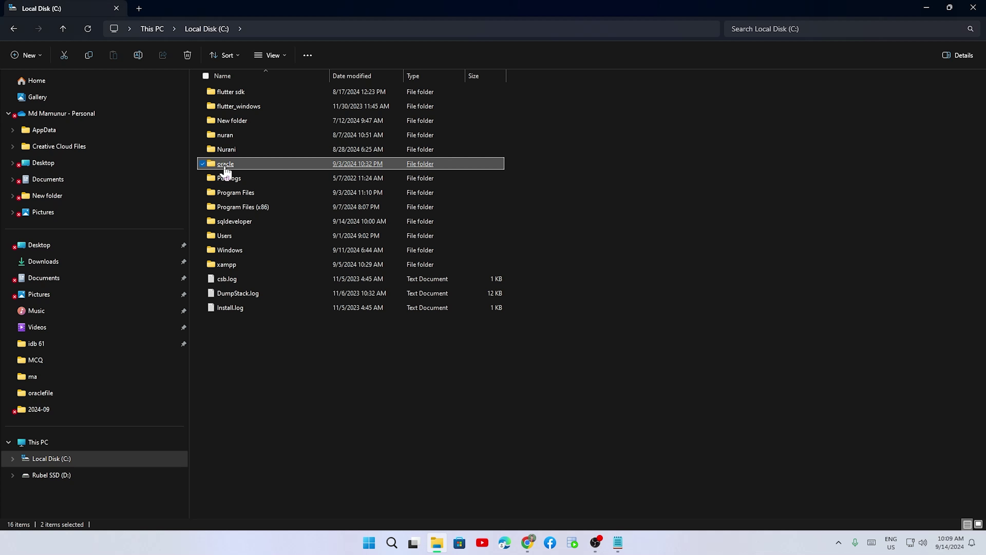
{"action": "right_click", "coordinate": [226, 169]}
{"action": "left_click", "coordinate": [297, 180]}
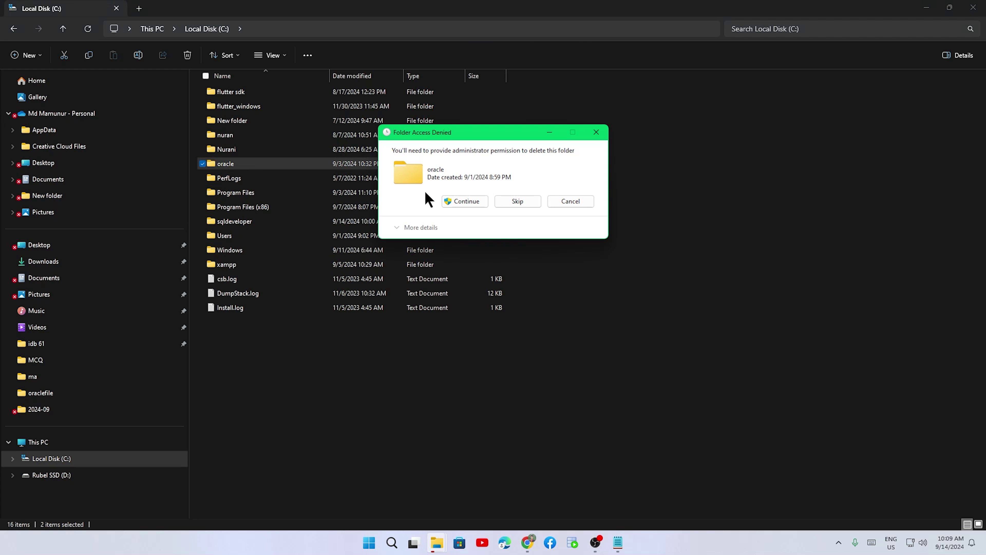
{"action": "left_click", "coordinate": [453, 201]}
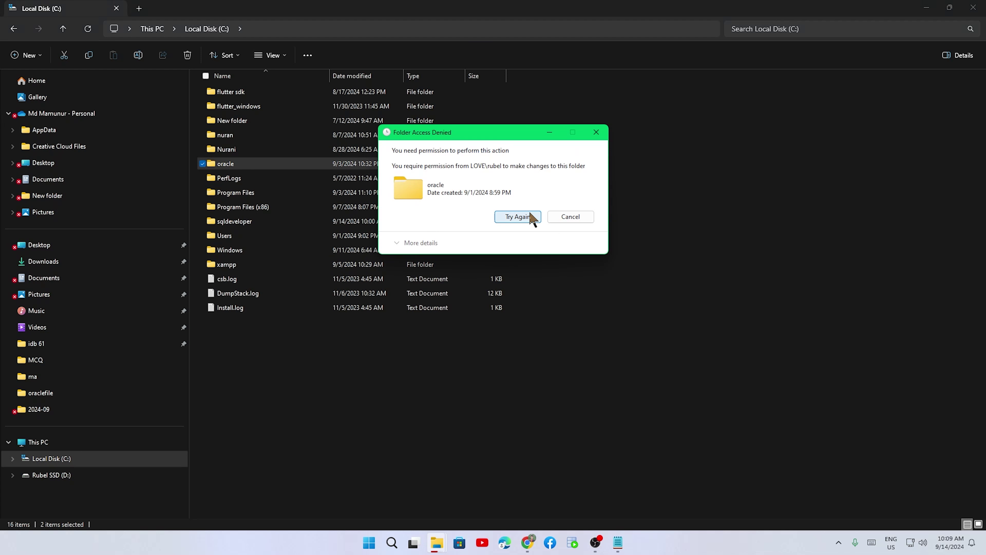
{"action": "left_click", "coordinate": [532, 218]}
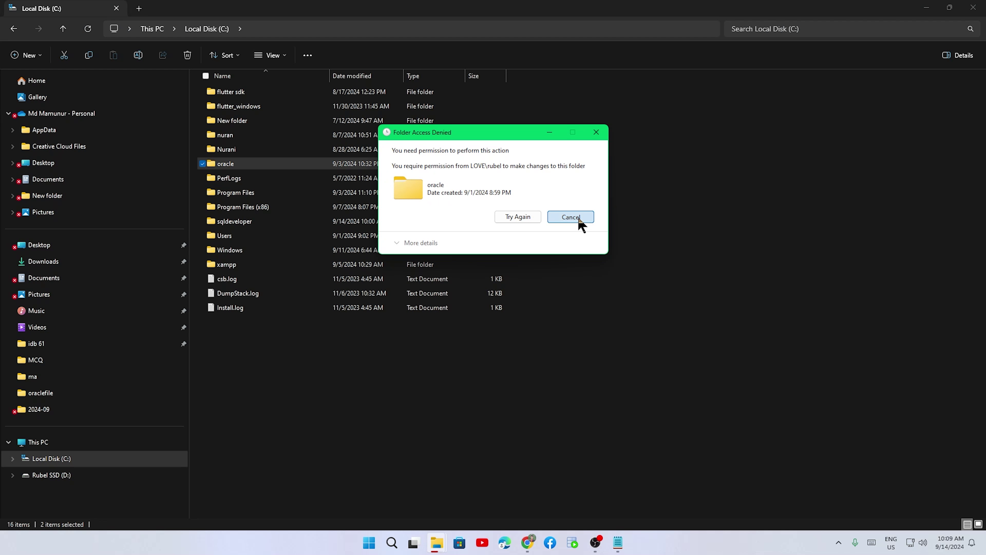
{"action": "left_click", "coordinate": [578, 216]}
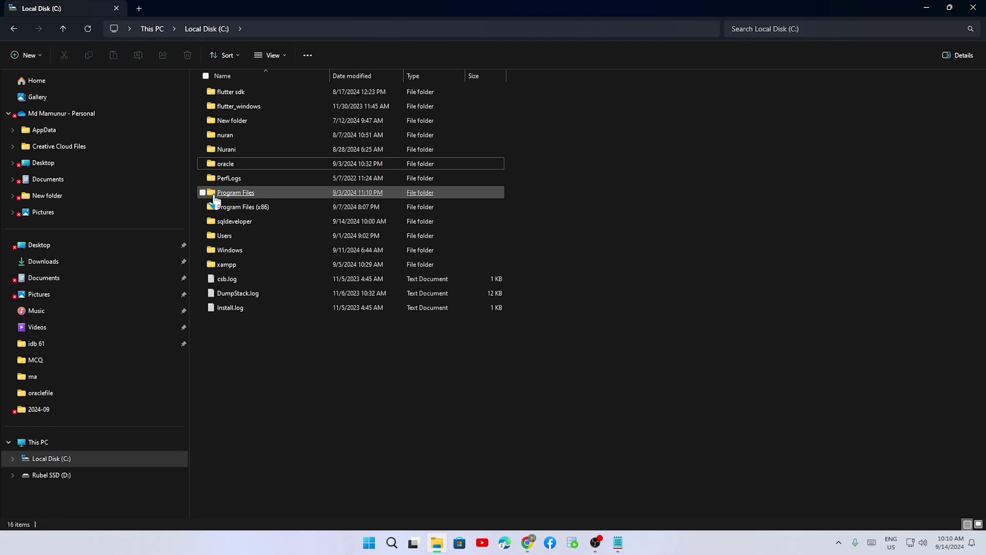
- Check and delete the Oracle folder in Program Files, then return to Local Disk (C:)
{"action": "double_click", "coordinate": [223, 195]}
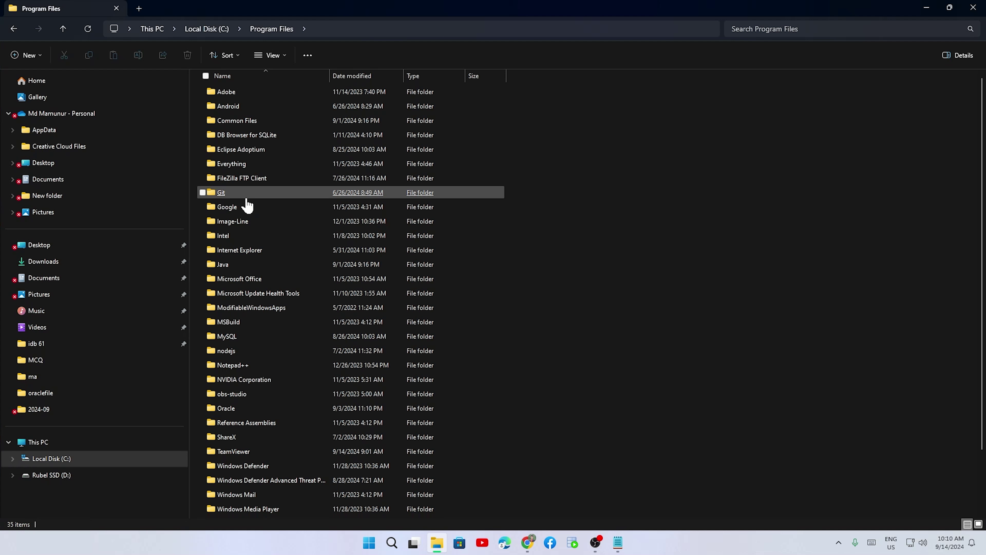
{"action": "scroll", "coordinate": [248, 208], "scroll_direction": "down", "scroll_amount": 2}
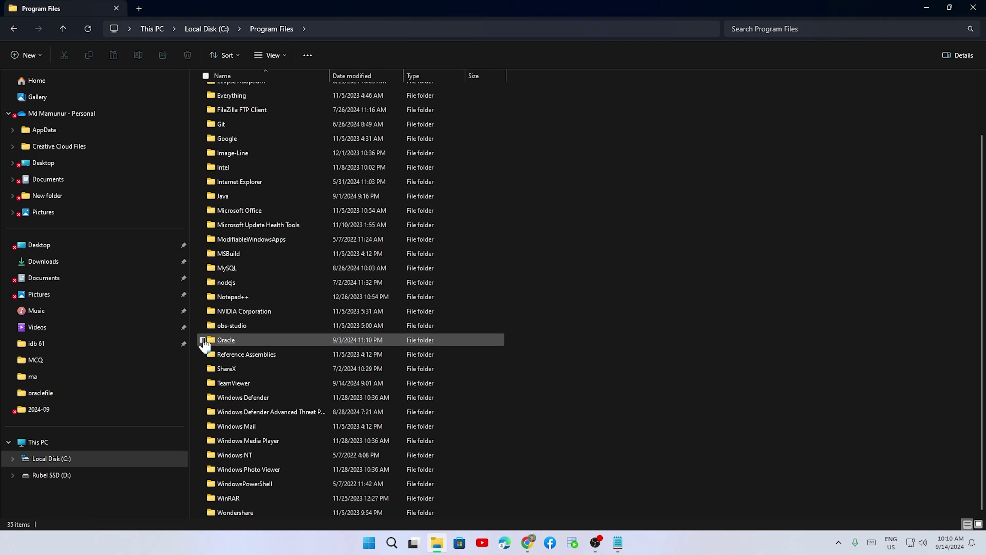
{"action": "double_click", "coordinate": [203, 341]}
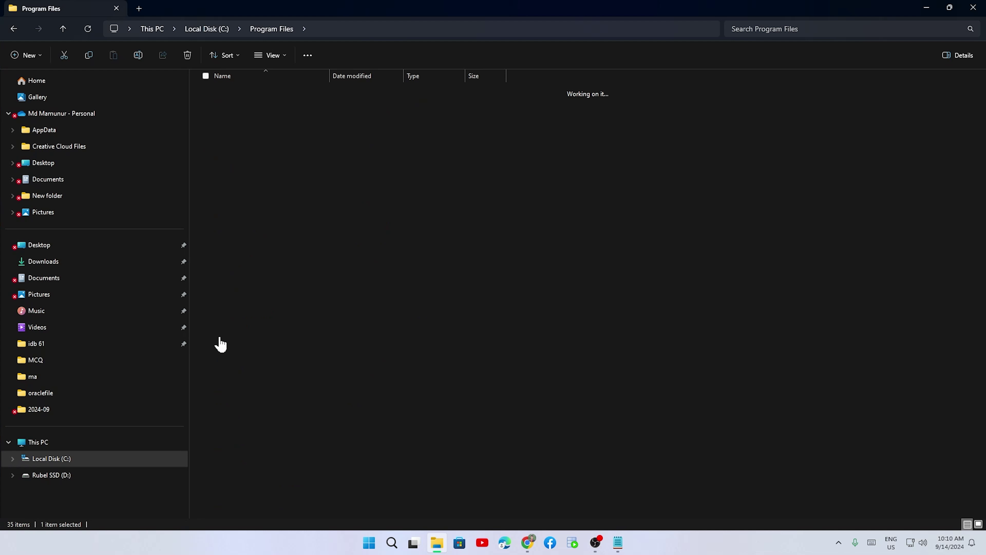
{"action": "left_click", "coordinate": [82, 28]}
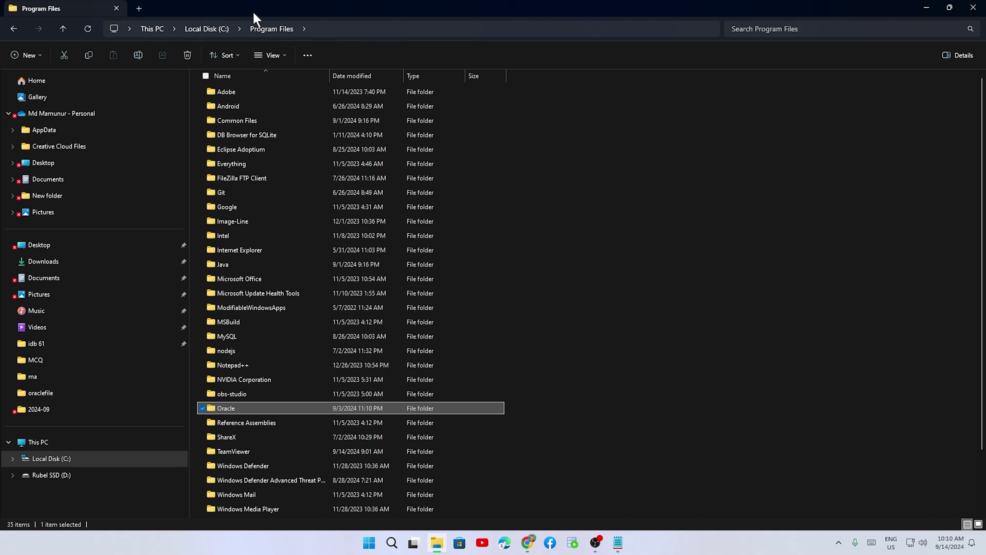
{"action": "left_click", "coordinate": [186, 57]}
{"action": "left_click", "coordinate": [63, 29]}
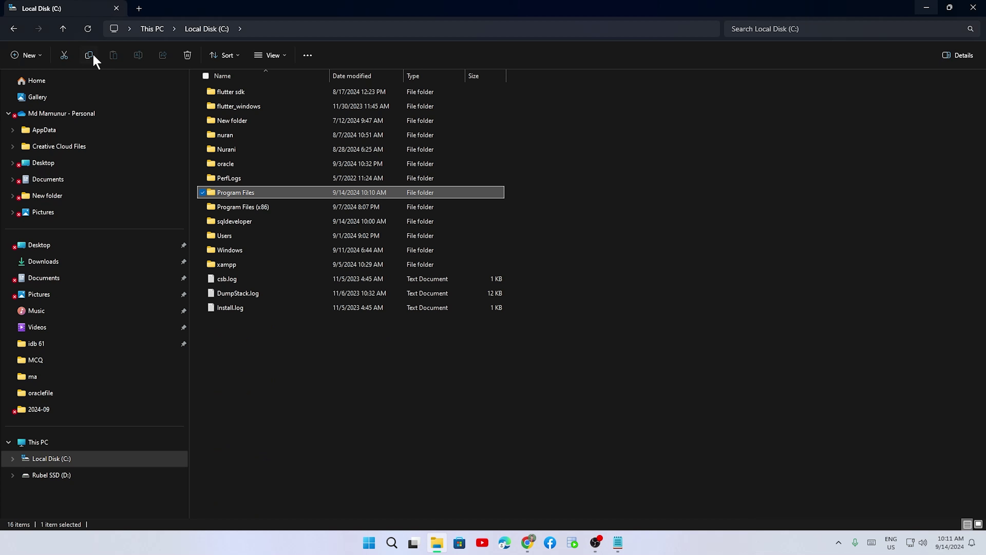
- Browse the myoracle and Public folders under Users, then delete the empty Oracle folder from the home folder
{"action": "double_click", "coordinate": [235, 238]}
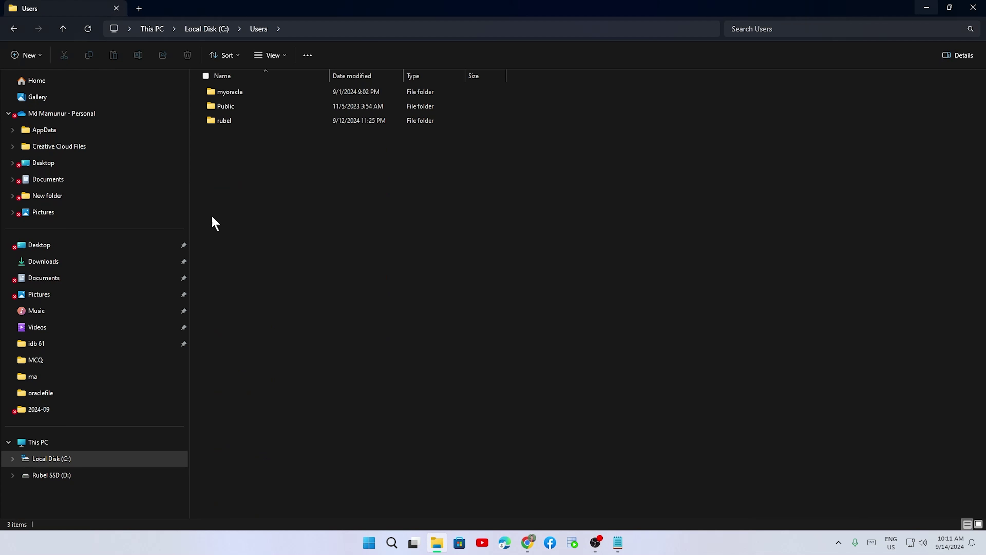
{"action": "double_click", "coordinate": [235, 95]}
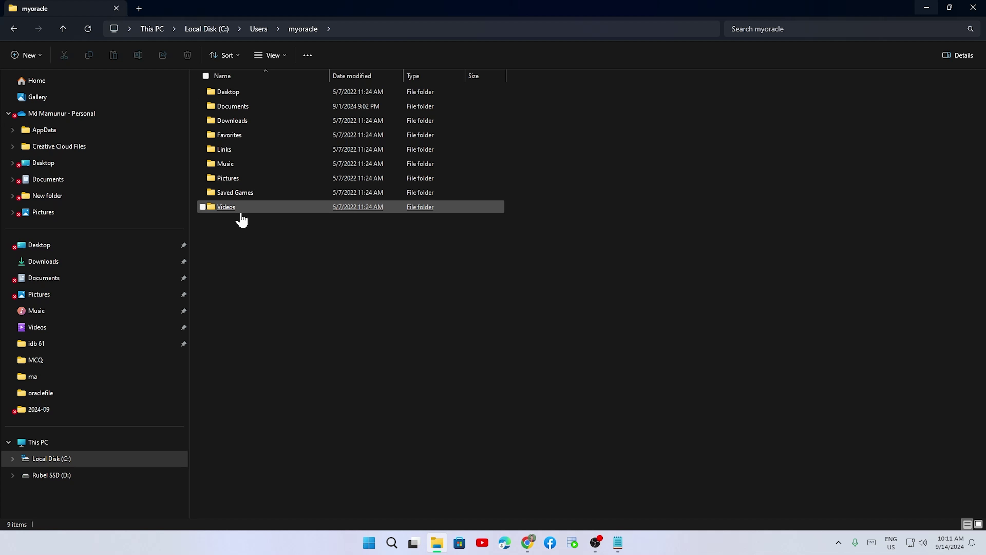
{"action": "left_click", "coordinate": [63, 29]}
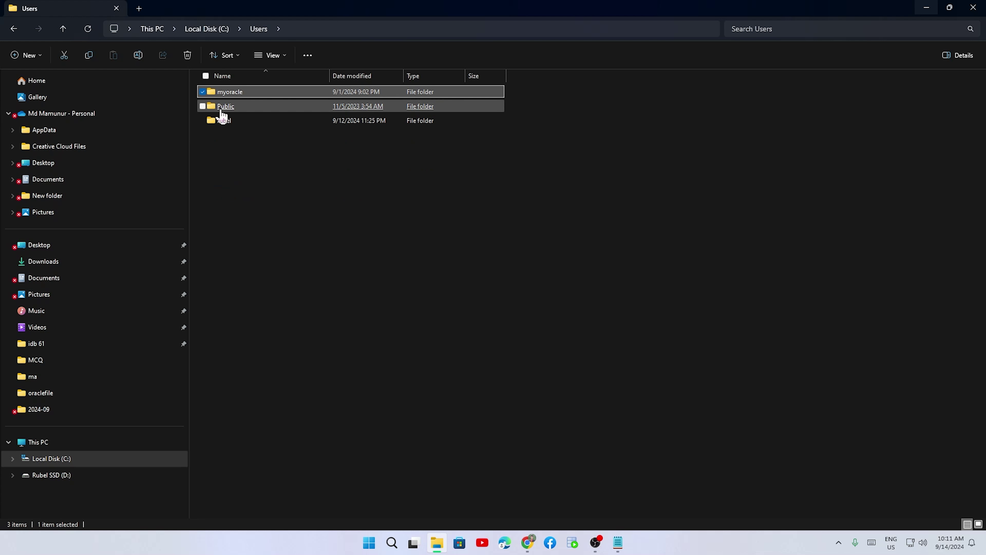
{"action": "double_click", "coordinate": [225, 109]}
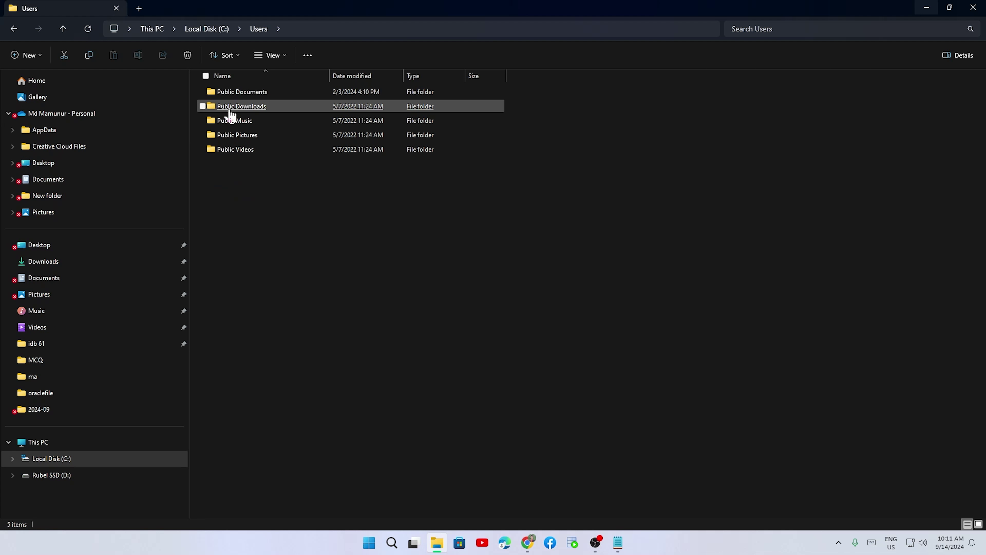
{"action": "left_click", "coordinate": [62, 29]}
{"action": "double_click", "coordinate": [226, 121]}
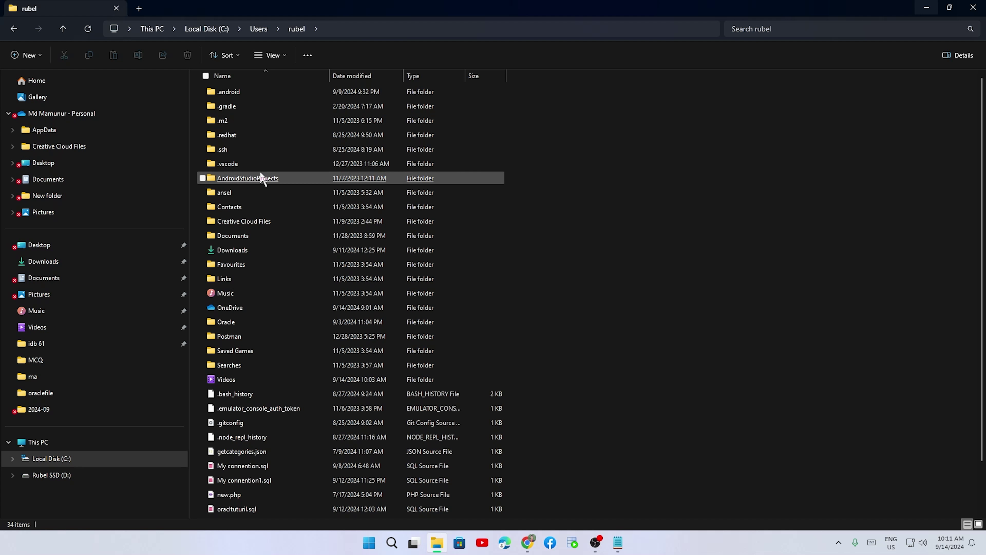
{"action": "double_click", "coordinate": [227, 322]}
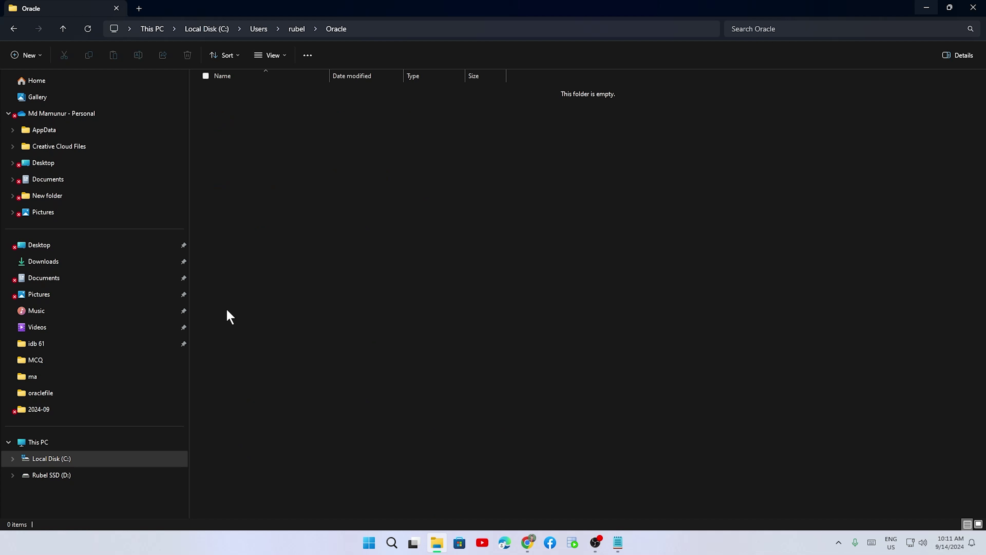
{"action": "left_click", "coordinate": [63, 29]}
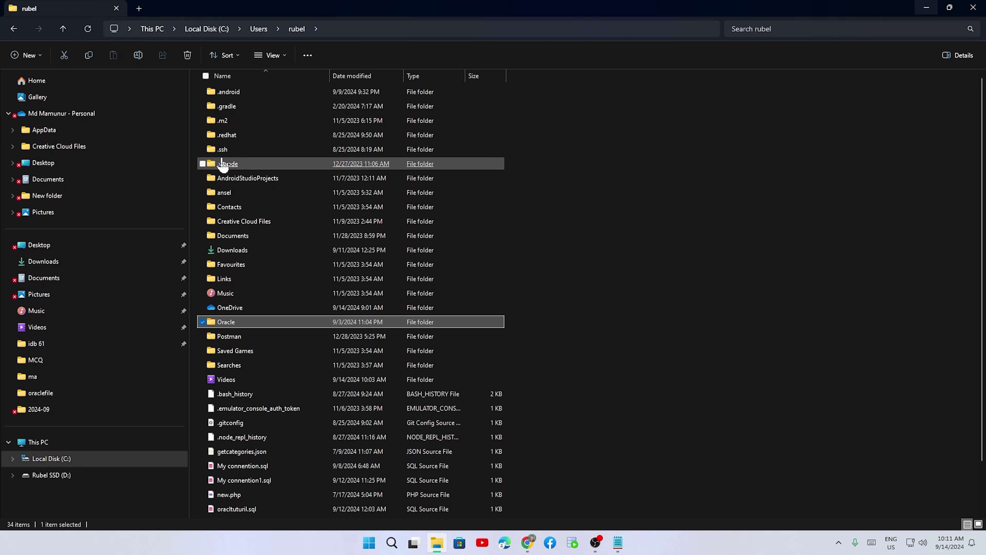
{"action": "left_click", "coordinate": [187, 55]}
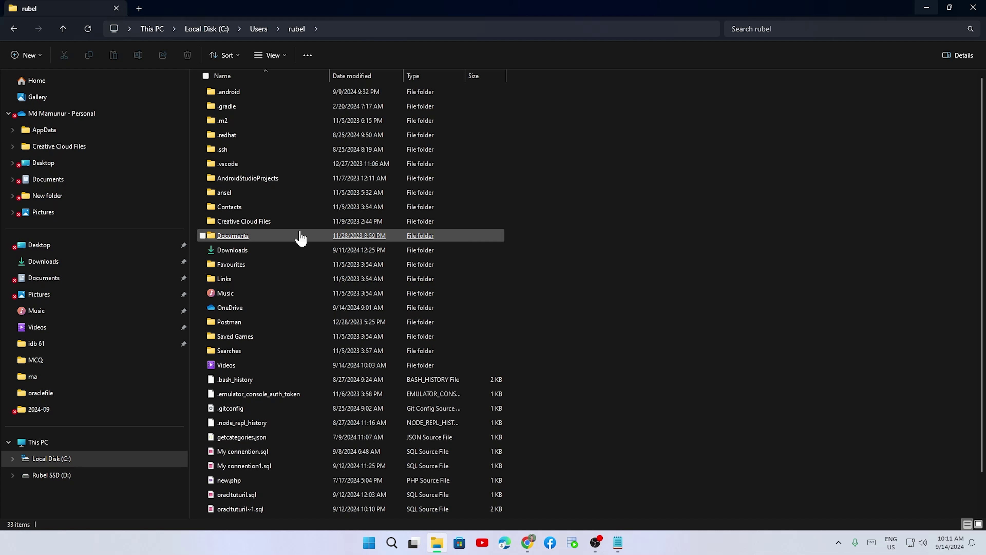
{"action": "scroll", "coordinate": [301, 237], "scroll_direction": "down", "scroll_amount": 1}
- Check the Public folder again and go back up to the root of drive C
{"action": "left_click", "coordinate": [595, 543]}
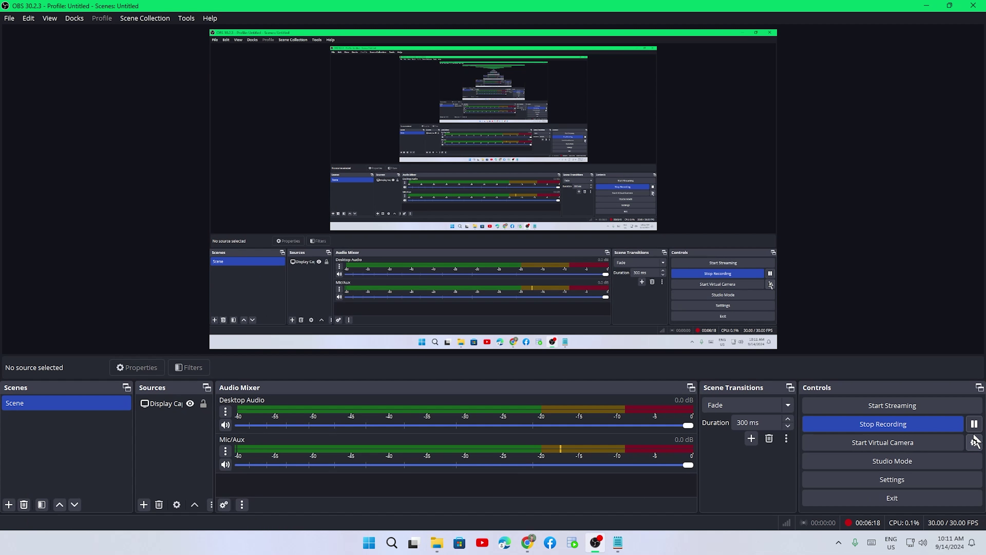
{"action": "left_click", "coordinate": [925, 5]}
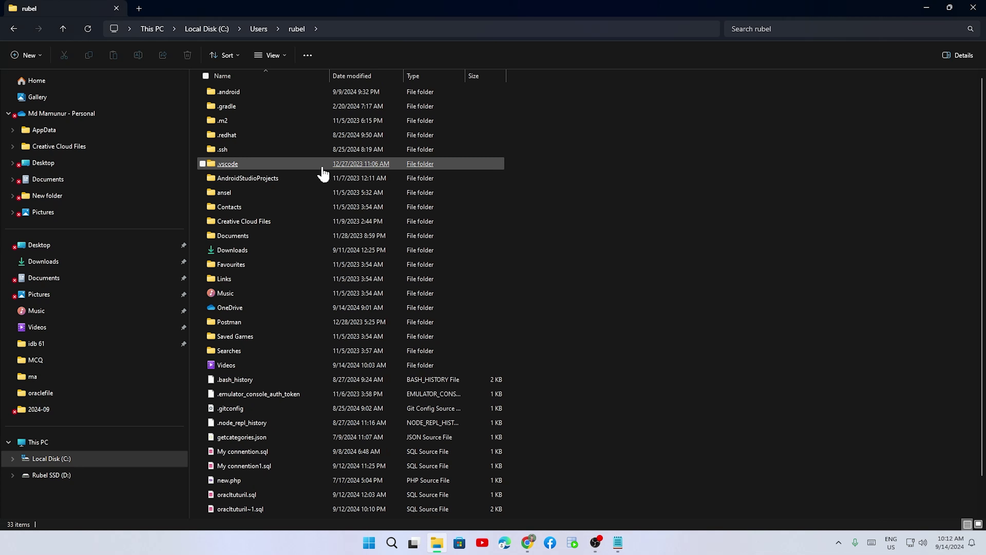
{"action": "left_click", "coordinate": [63, 30]}
{"action": "double_click", "coordinate": [227, 108]}
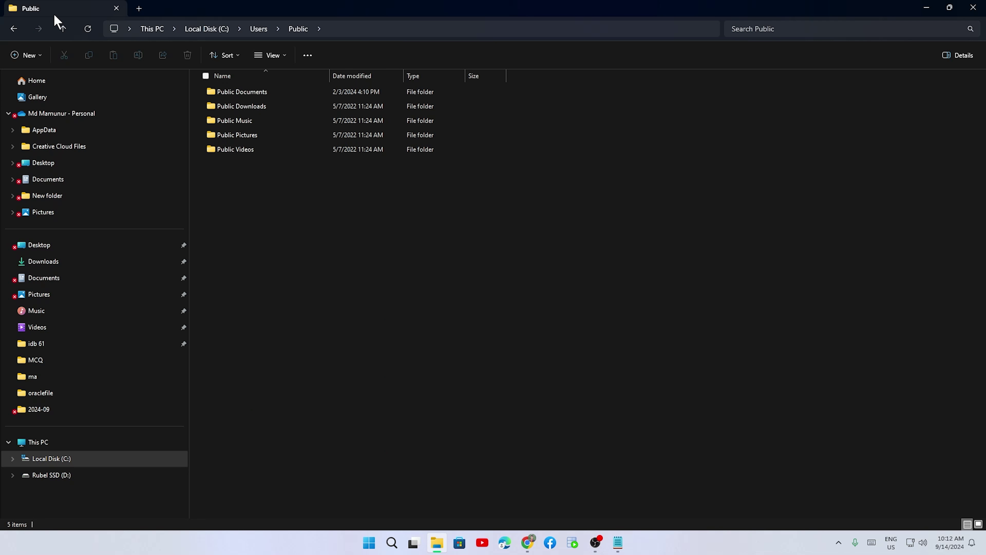
{"action": "left_click", "coordinate": [63, 30]}
{"action": "left_click", "coordinate": [64, 31]}
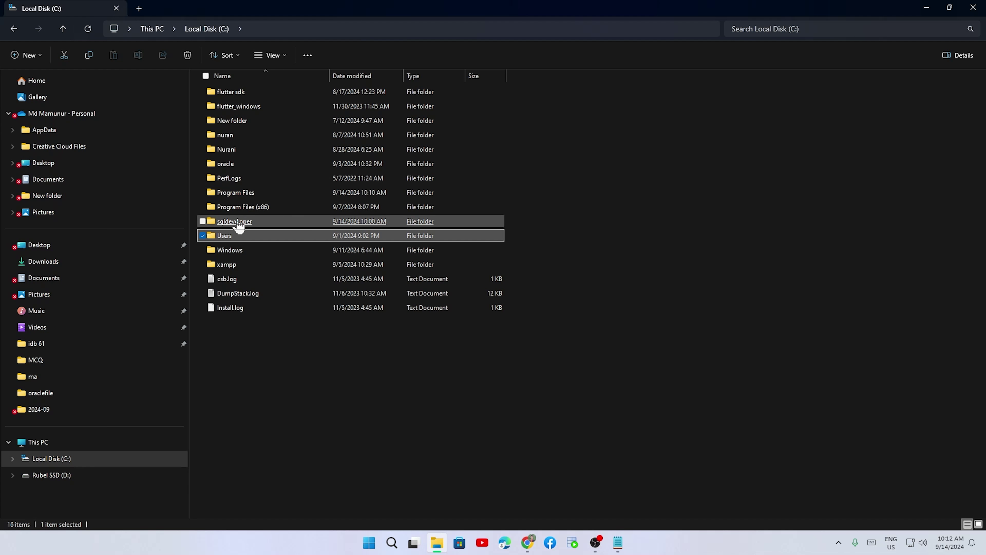
- Inspect Program Files (x86) and C:\oracle, return to drive C, and switch to the uninstall notes
{"action": "left_click", "coordinate": [239, 209]}
{"action": "double_click", "coordinate": [238, 210]}
{"action": "scroll", "coordinate": [253, 195], "scroll_direction": "down", "scroll_amount": 1}
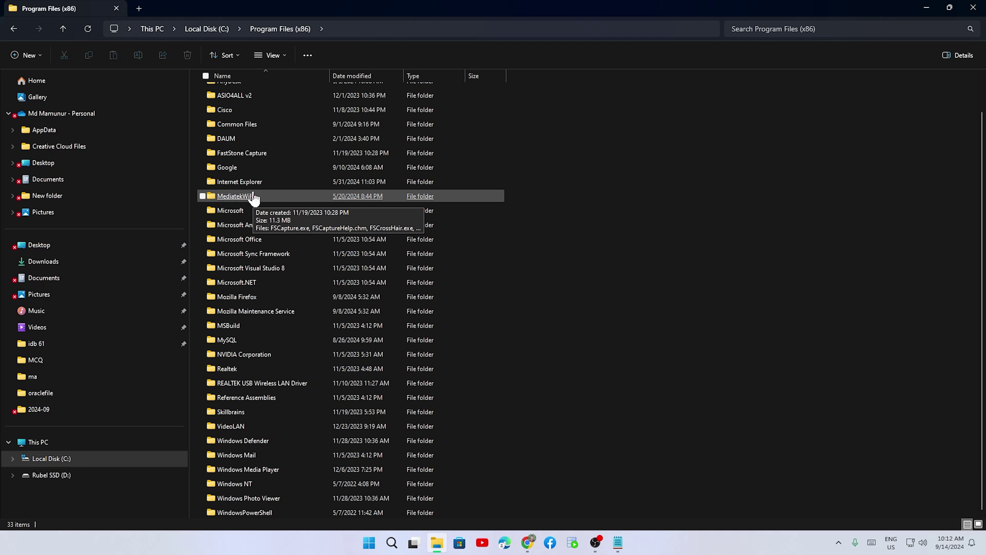
{"action": "scroll", "coordinate": [255, 196], "scroll_direction": "up", "scroll_amount": 1}
{"action": "left_click", "coordinate": [63, 29]}
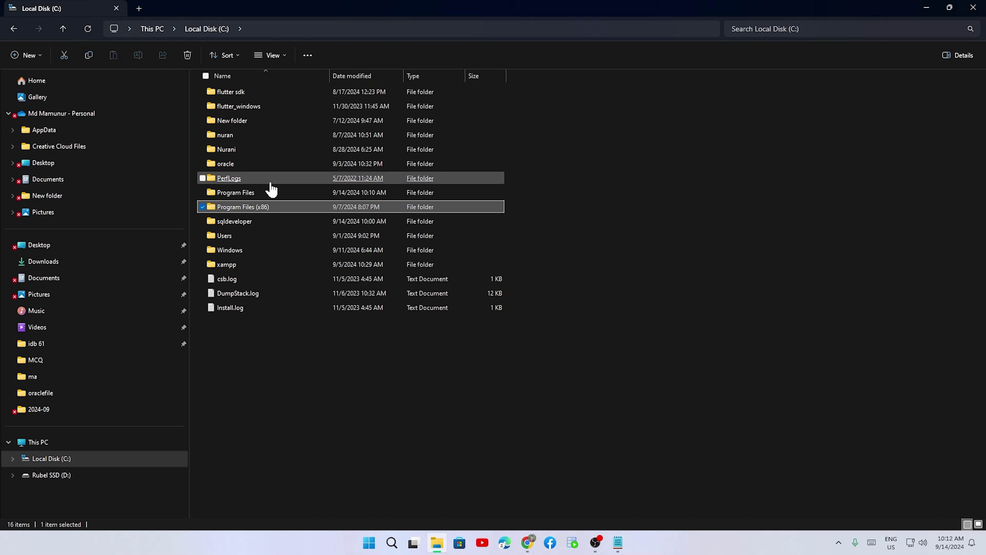
{"action": "double_click", "coordinate": [245, 169]}
{"action": "left_click", "coordinate": [63, 29]}
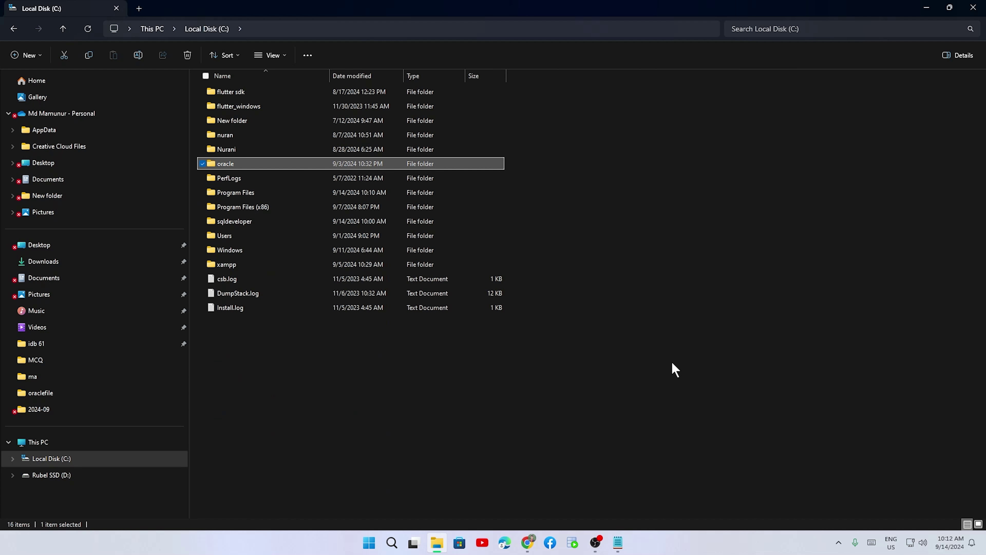
{"action": "key", "text": "alt+Tab"}
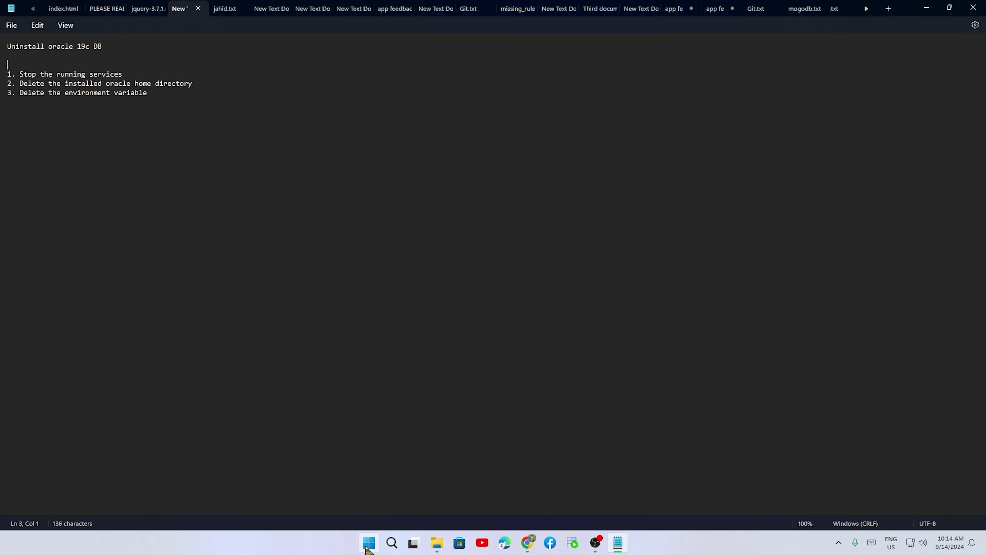
- Search 'en' in the Start menu and open Edit the system environment variables
{"action": "left_click", "coordinate": [368, 544]}
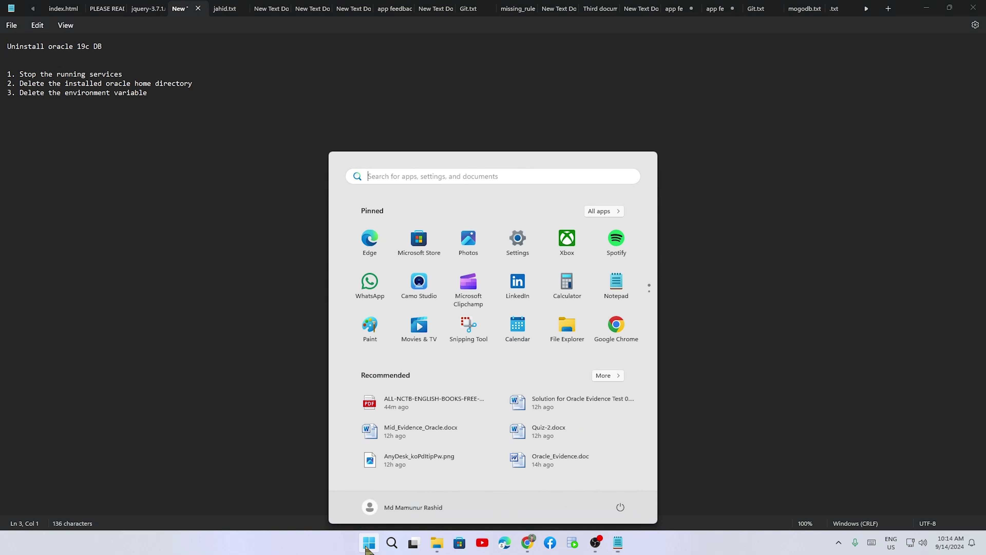
{"action": "left_click", "coordinate": [390, 176]}
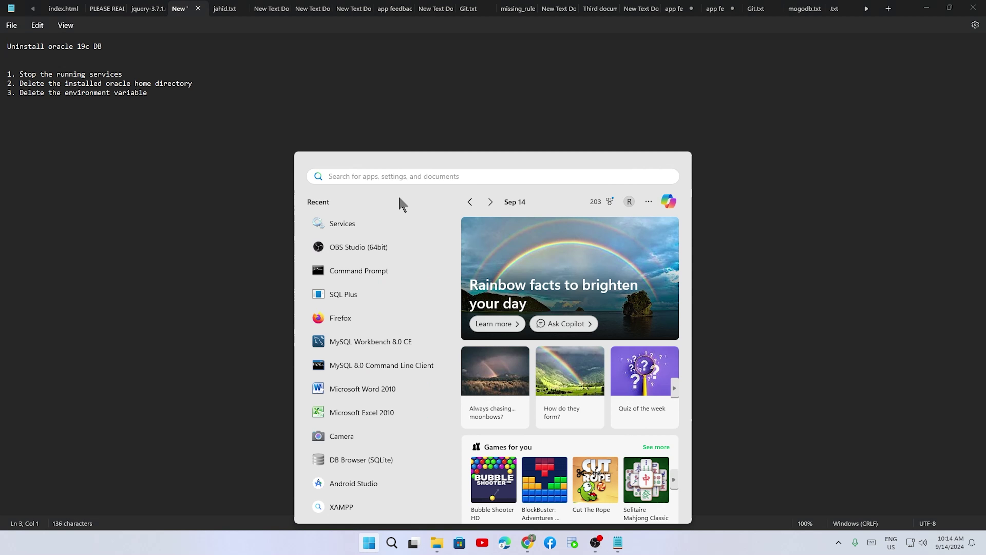
{"action": "type", "text": "en"}
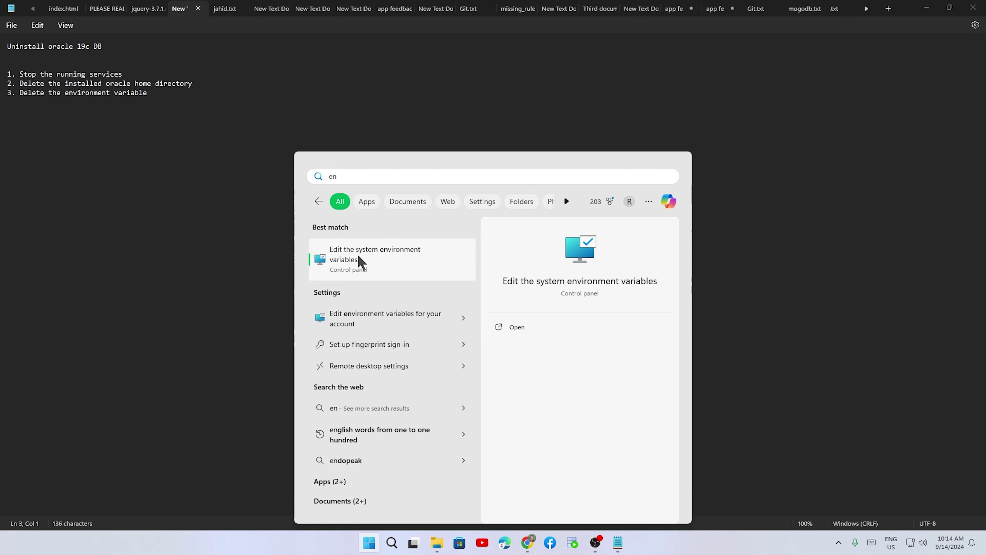
{"action": "left_click", "coordinate": [361, 259]}
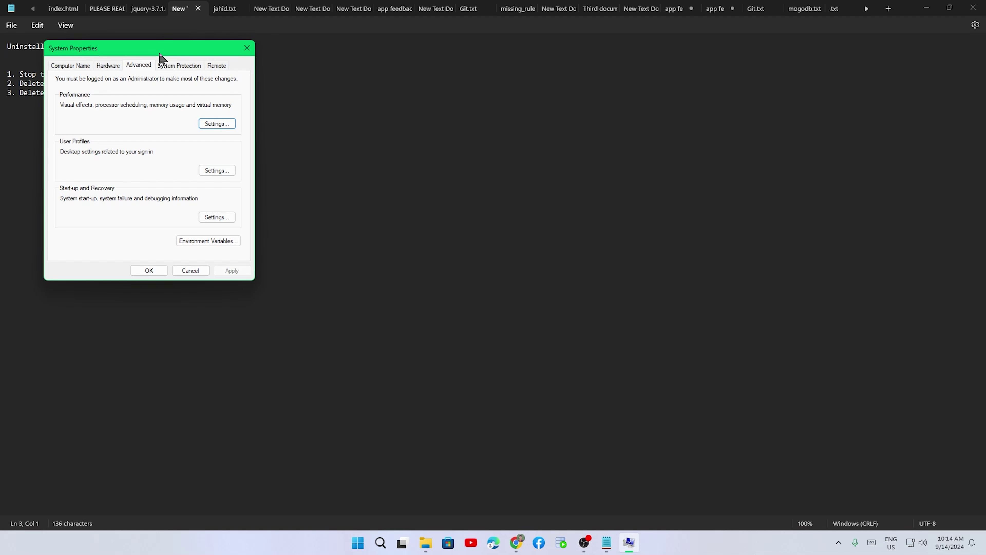
- Open Environment Variables, enlarge it, and select the system Path starting with D:\WINDOWS.X64_193000_db_home\bin
{"action": "left_click_drag", "start_coordinate": [159, 54], "coordinate": [622, 89]}
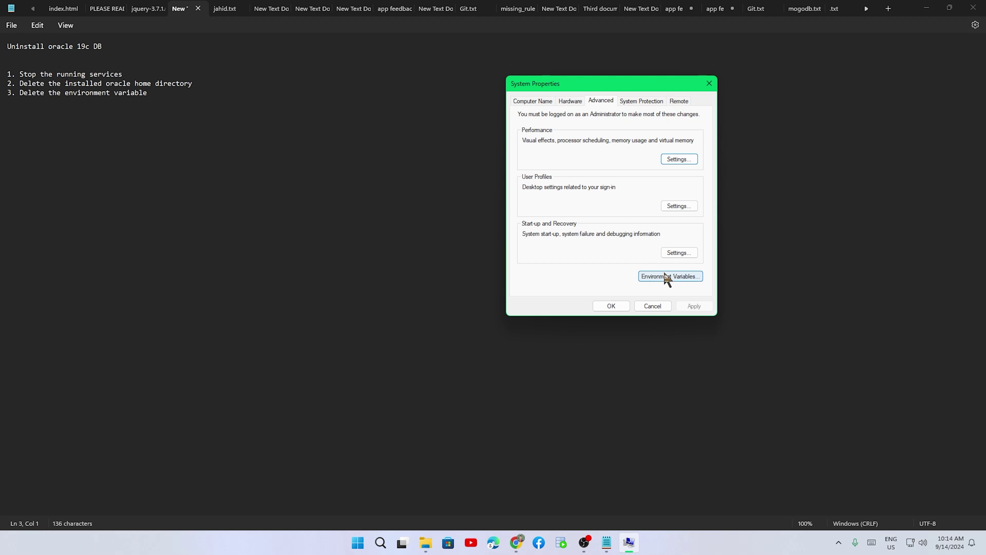
{"action": "left_click", "coordinate": [683, 277]}
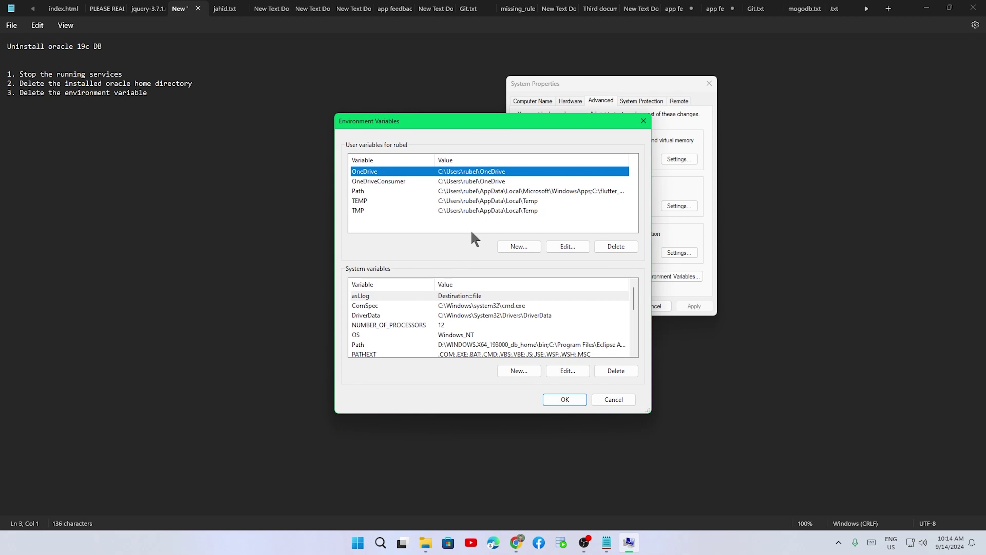
{"action": "left_click", "coordinate": [369, 193]}
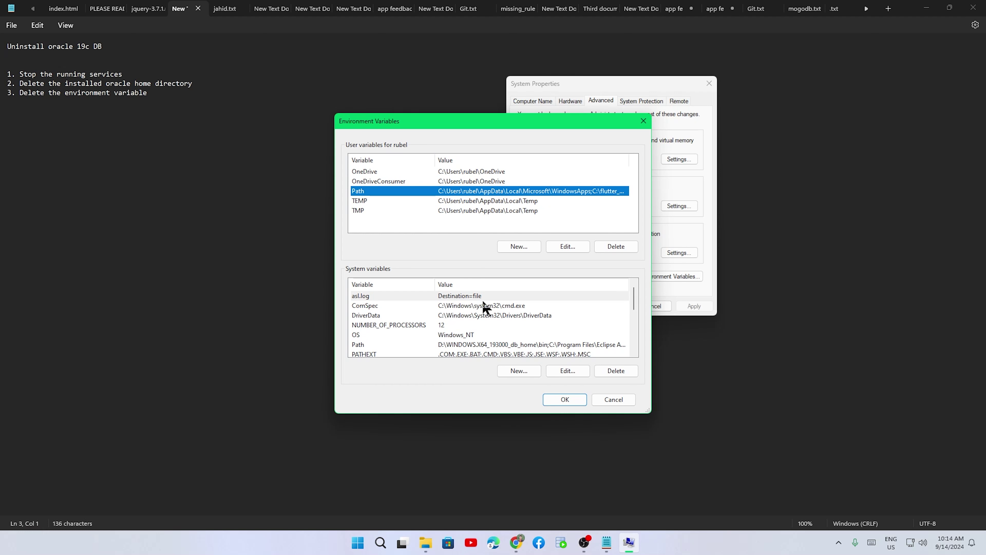
{"action": "left_click_drag", "start_coordinate": [470, 413], "coordinate": [470, 461]}
{"action": "scroll", "coordinate": [450, 352], "scroll_direction": "down", "scroll_amount": 3}
{"action": "scroll", "coordinate": [499, 340], "scroll_direction": "up", "scroll_amount": 3}
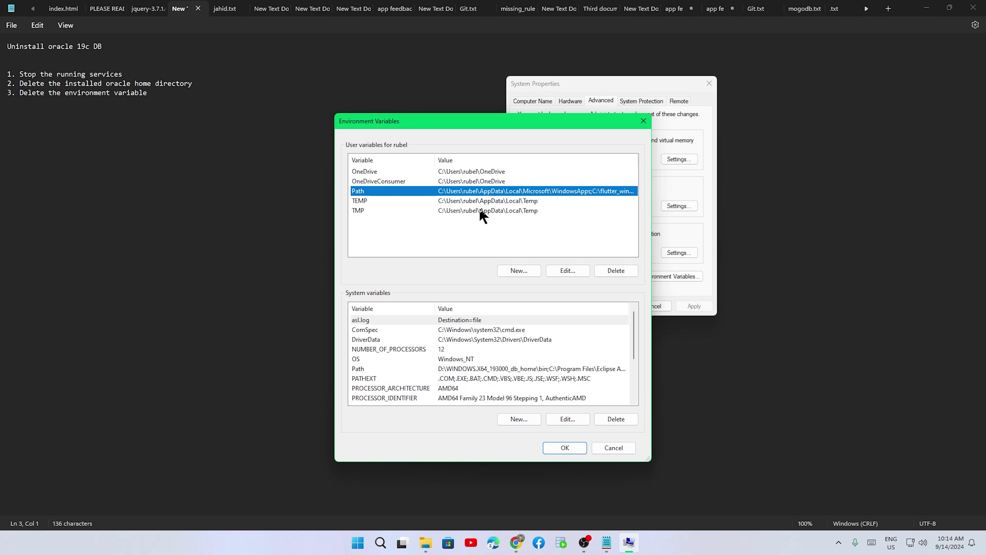
{"action": "scroll", "coordinate": [446, 376], "scroll_direction": "down", "scroll_amount": 1}
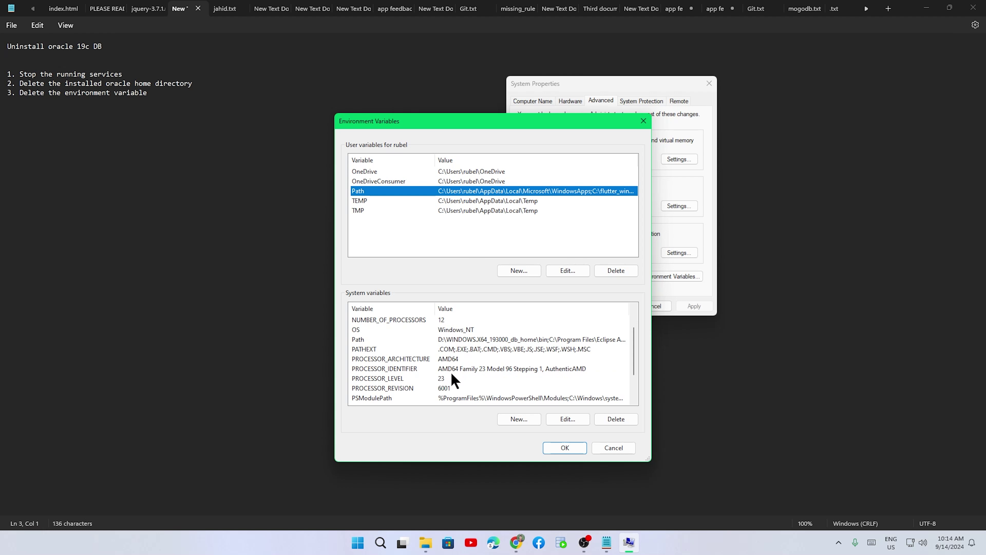
{"action": "scroll", "coordinate": [452, 374], "scroll_direction": "down", "scroll_amount": 2}
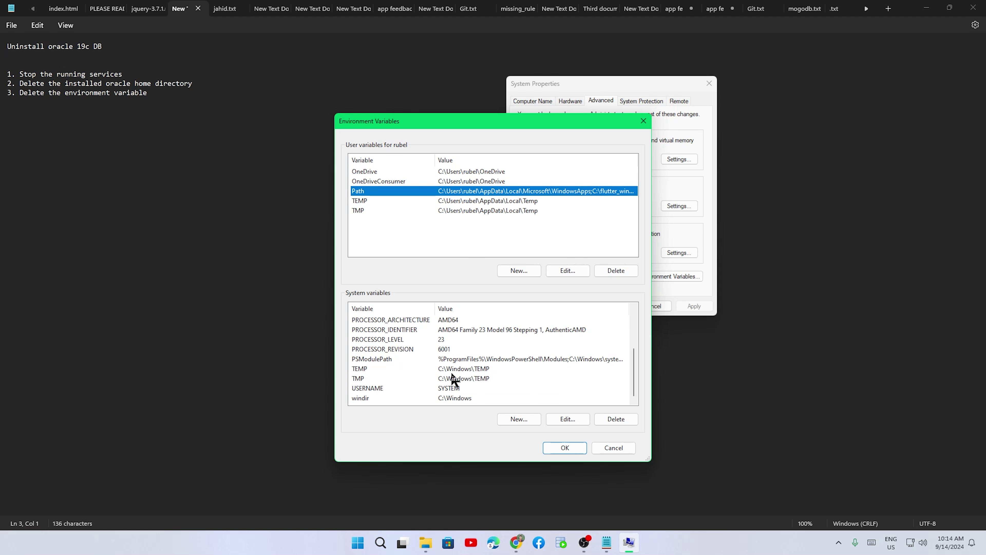
{"action": "scroll", "coordinate": [452, 375], "scroll_direction": "up", "scroll_amount": 2}
{"action": "left_click", "coordinate": [421, 359]}
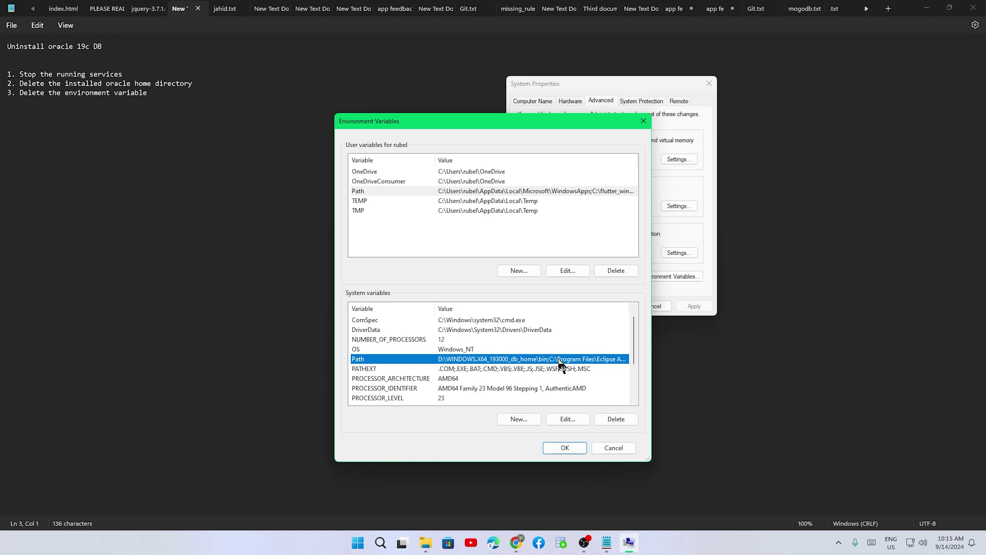
- Delete D:\WINDOWS.X64_193000_db_home\bin from the system Path and save the environment variables
{"action": "double_click", "coordinate": [594, 359]}
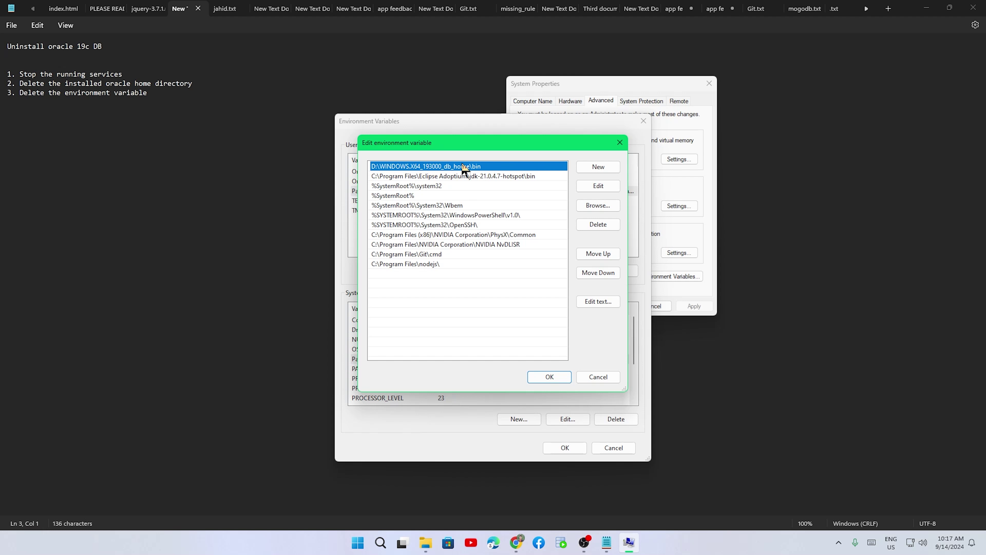
{"action": "left_click", "coordinate": [606, 227]}
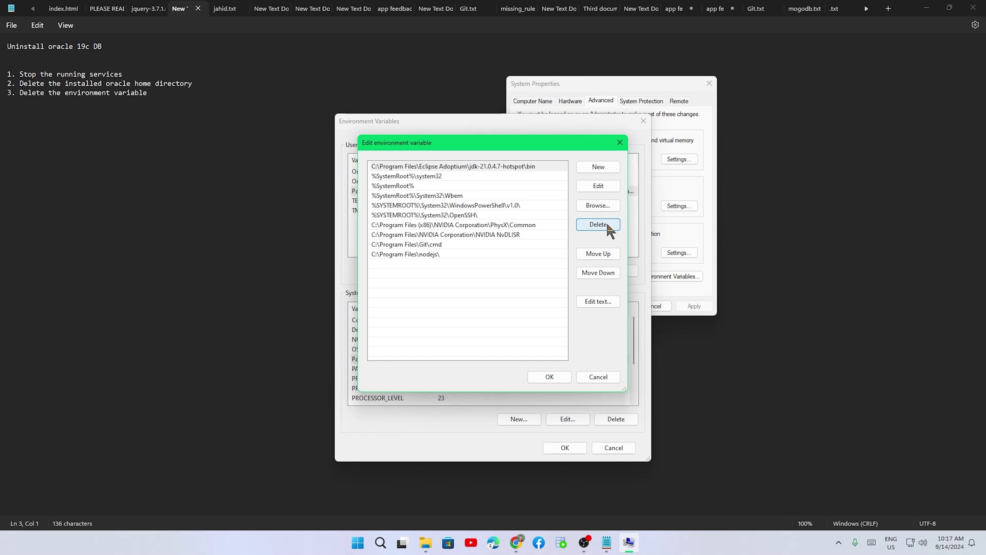
{"action": "left_click", "coordinate": [549, 377]}
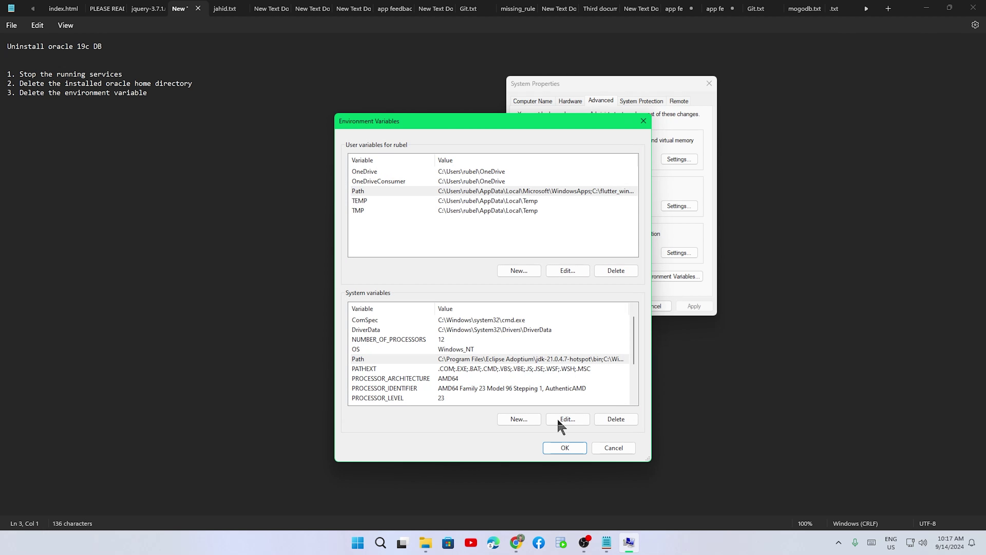
{"action": "left_click", "coordinate": [565, 448]}
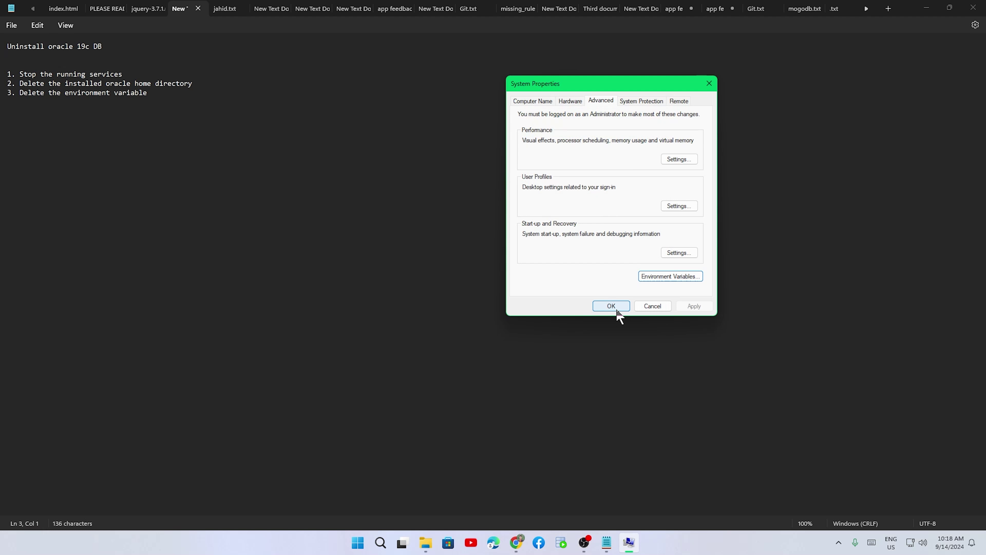
- Close System Properties keeping the Path change, then minimize the Notepad uninstall notes
{"action": "left_click", "coordinate": [612, 307]}
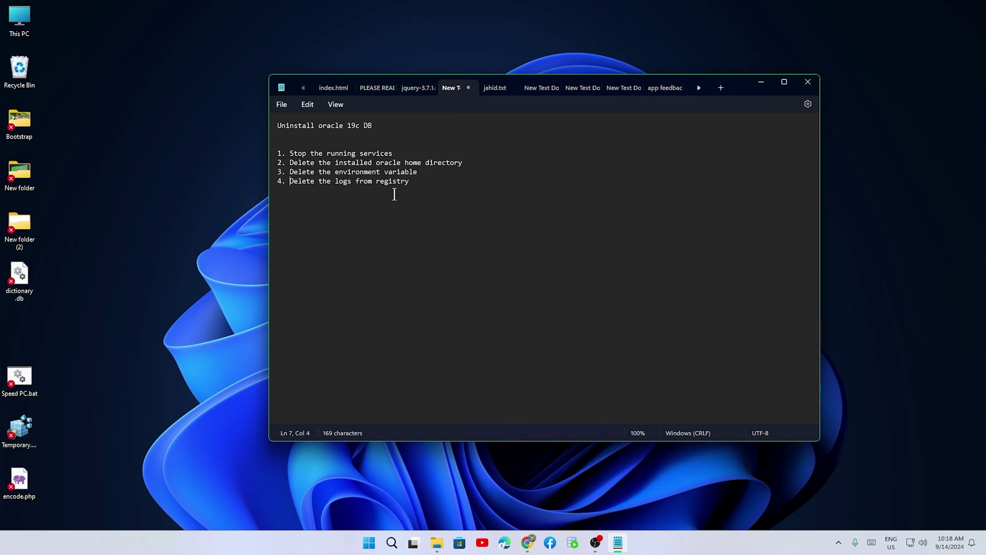
{"action": "left_click", "coordinate": [758, 86]}
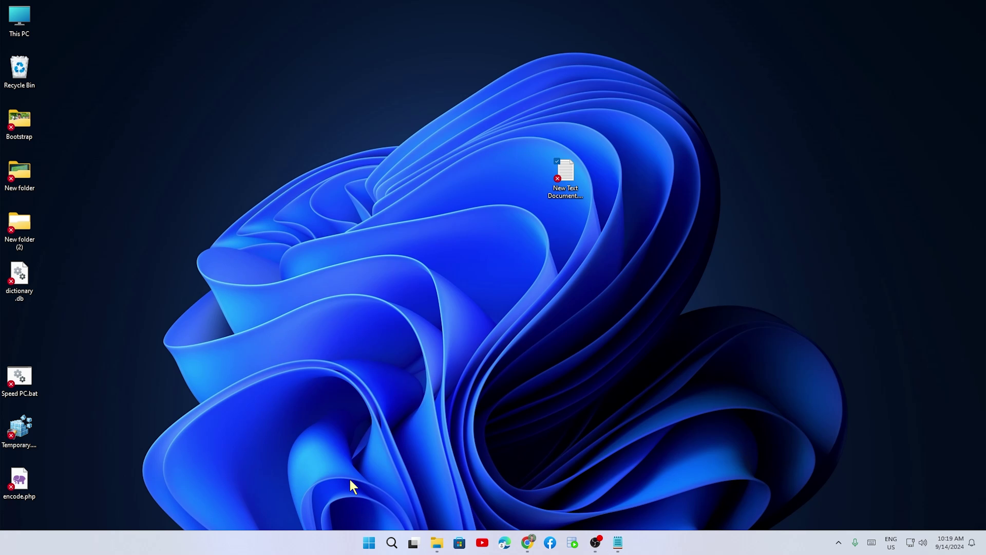
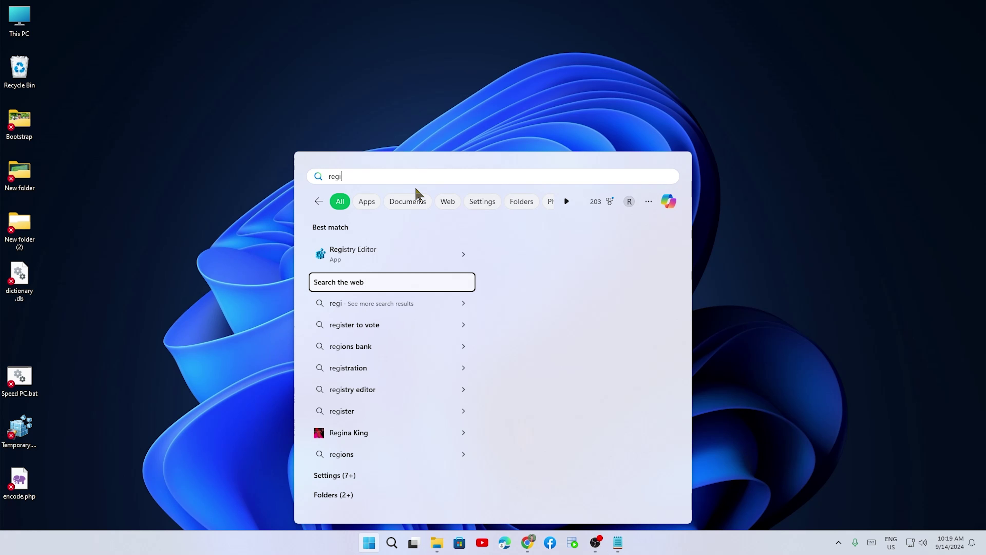
- Launch Registry Editor and collapse the tree down to the root keys
{"action": "left_click", "coordinate": [388, 249]}
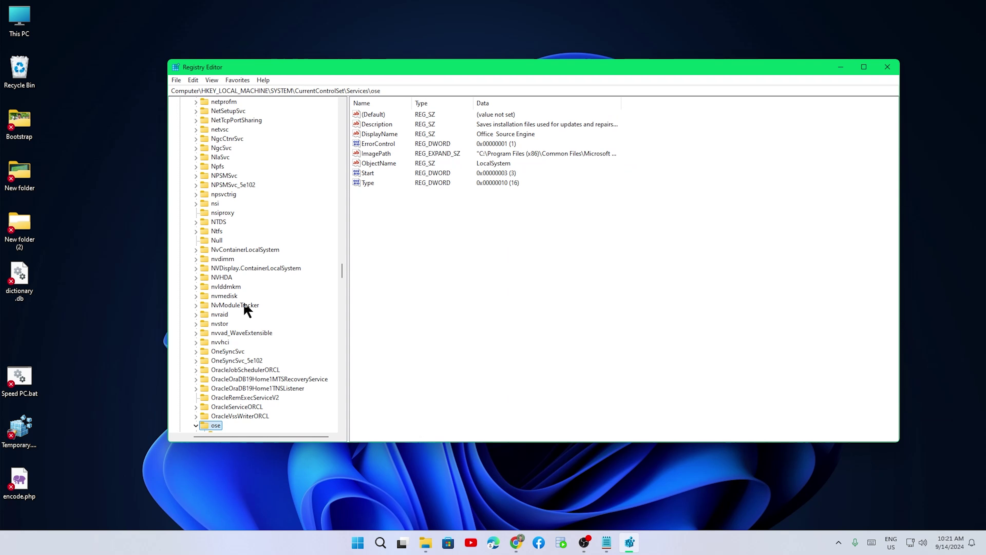
{"action": "scroll", "coordinate": [246, 309], "scroll_direction": "up", "scroll_amount": 20}
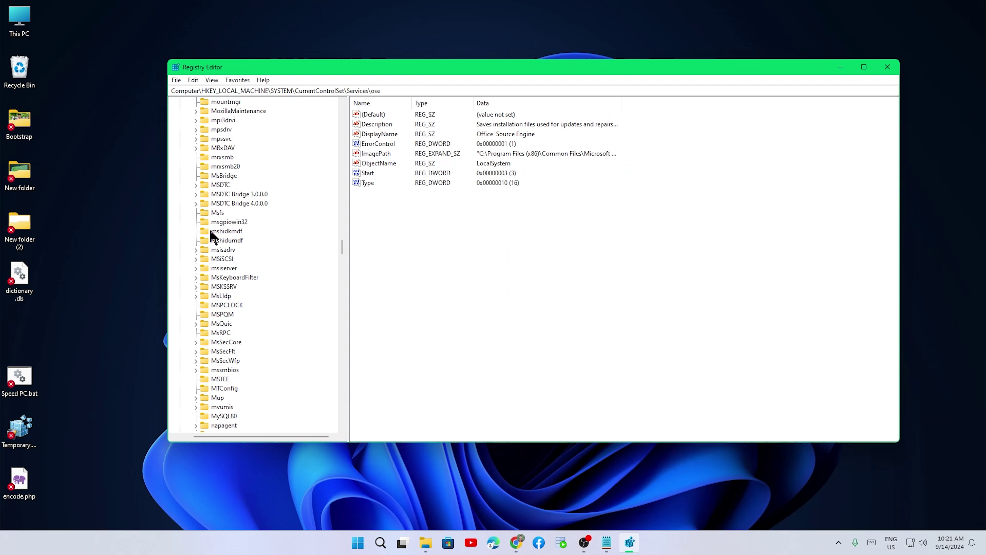
{"action": "left_click_drag", "start_coordinate": [341, 220], "coordinate": [342, 111]}
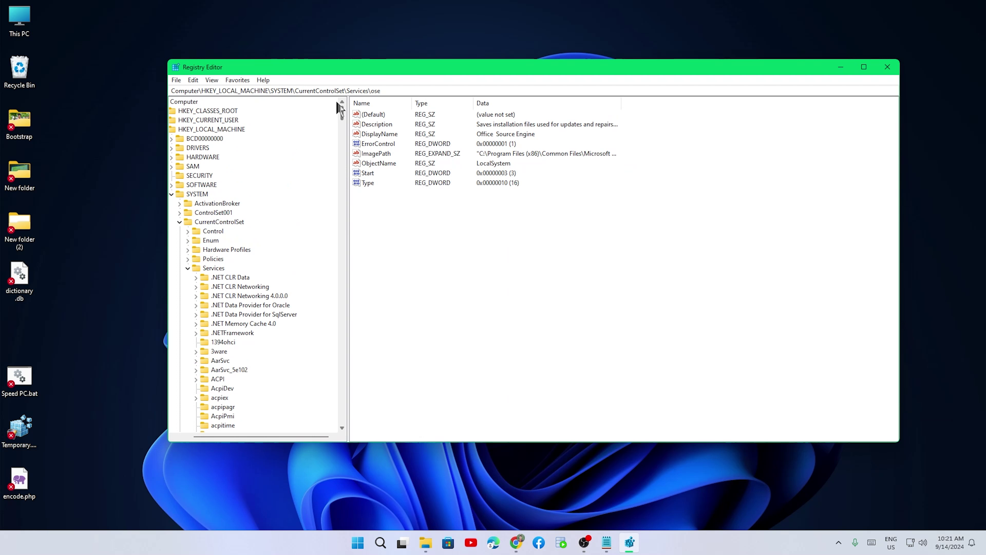
{"action": "left_click", "coordinate": [171, 139]}
{"action": "left_click", "coordinate": [172, 139]}
{"action": "left_click", "coordinate": [171, 193]}
{"action": "left_click", "coordinate": [176, 104]}
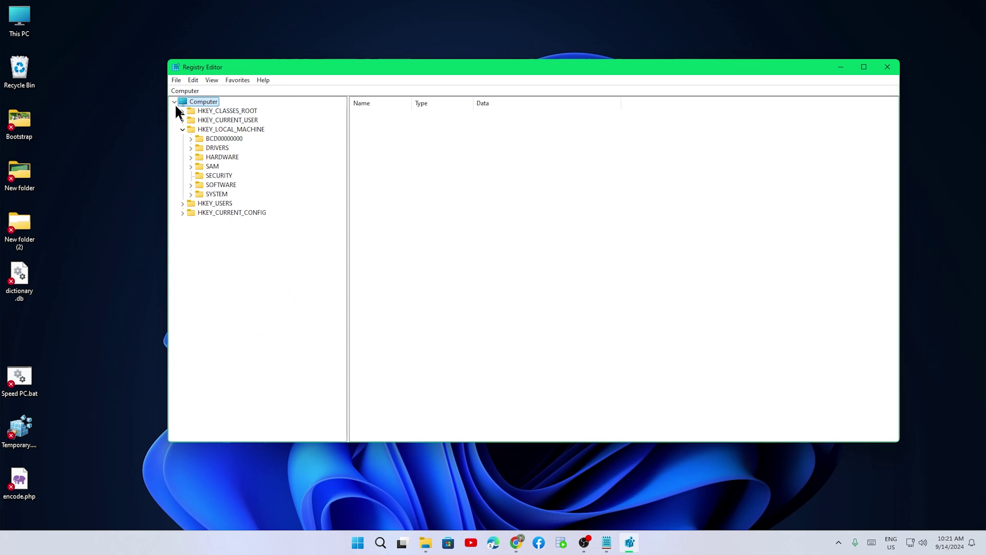
{"action": "left_click", "coordinate": [183, 129]}
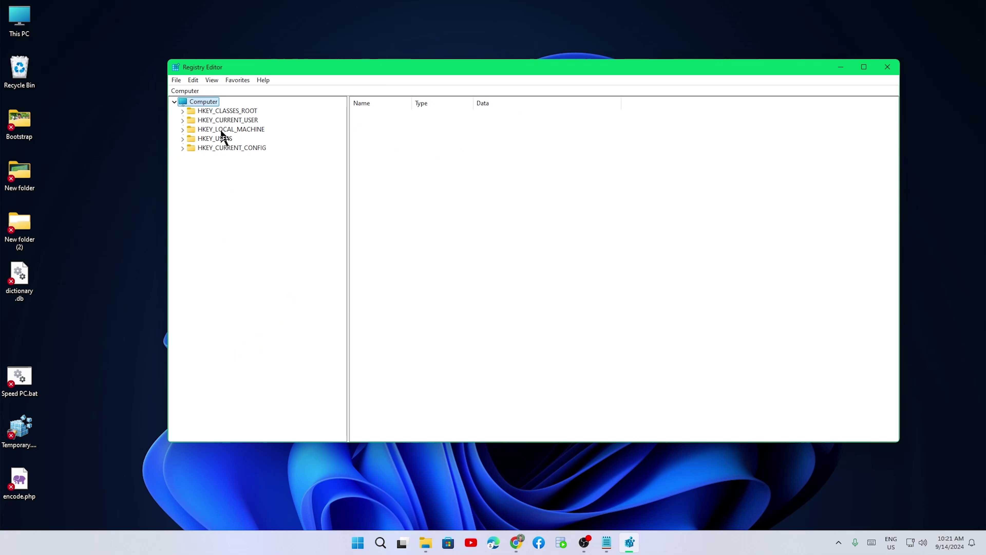
- Expand HKEY_LOCAL_MACHINE\SOFTWARE and scroll down to the ORACLE key
{"action": "left_click", "coordinate": [239, 130]}
{"action": "left_click", "coordinate": [182, 129]}
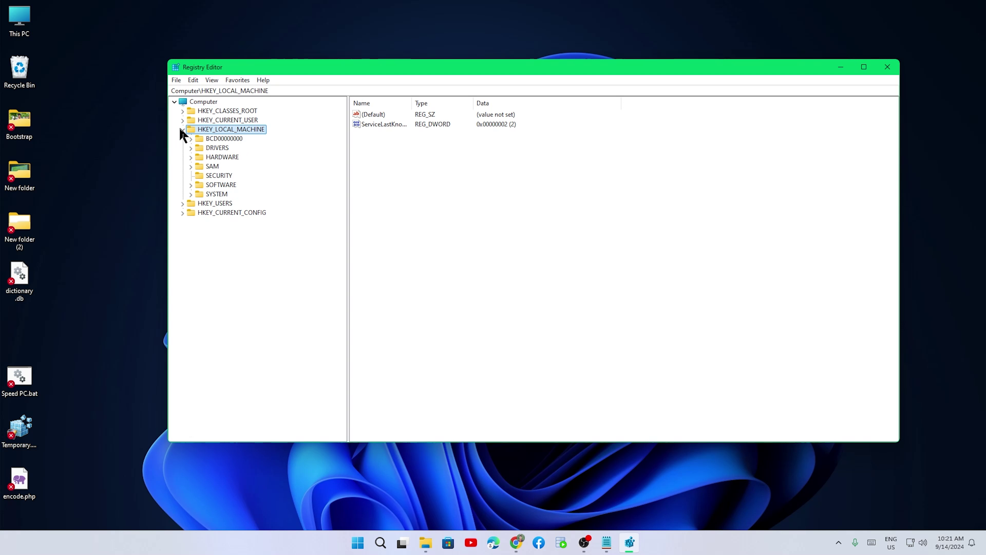
{"action": "left_click", "coordinate": [190, 185]}
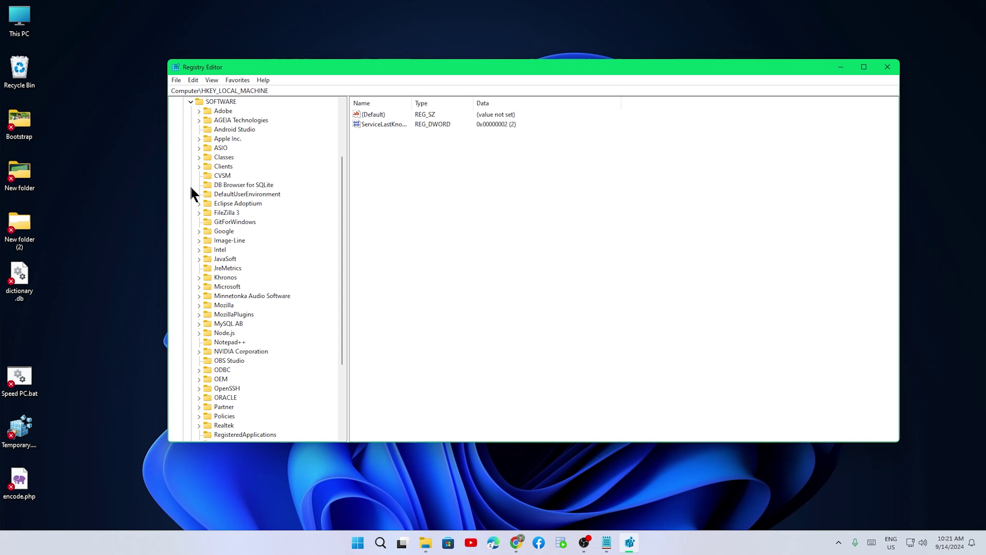
{"action": "scroll", "coordinate": [271, 242], "scroll_direction": "down", "scroll_amount": 4}
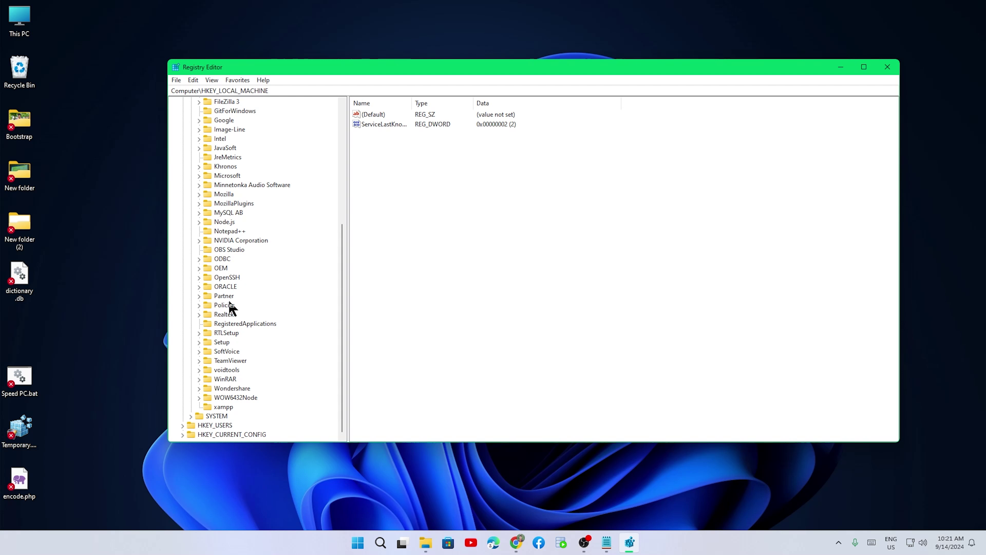
- Expand ORACLE and delete its KEY_OraDB19Home1 and ODP.NET subkeys
{"action": "left_click", "coordinate": [229, 286]}
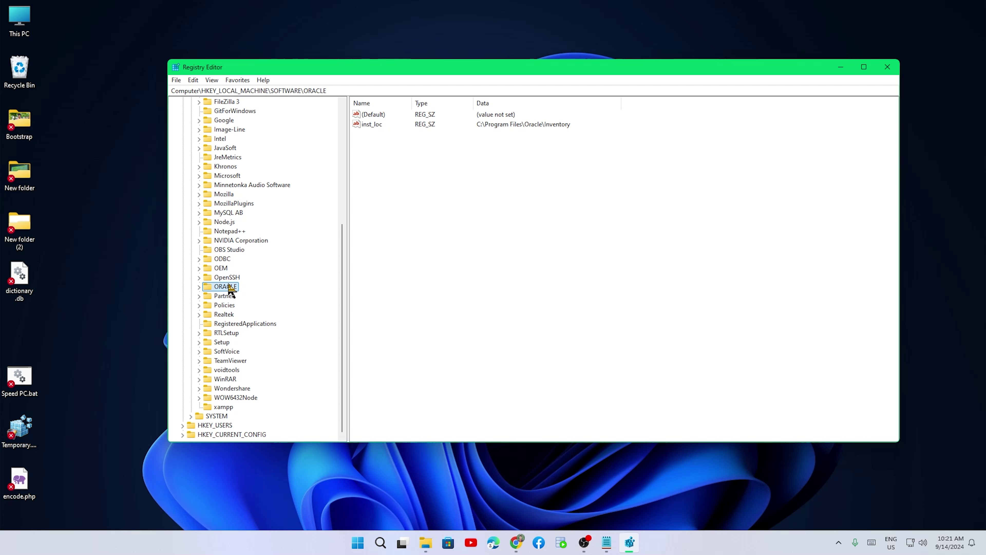
{"action": "left_click", "coordinate": [199, 287]}
{"action": "left_click", "coordinate": [247, 298]}
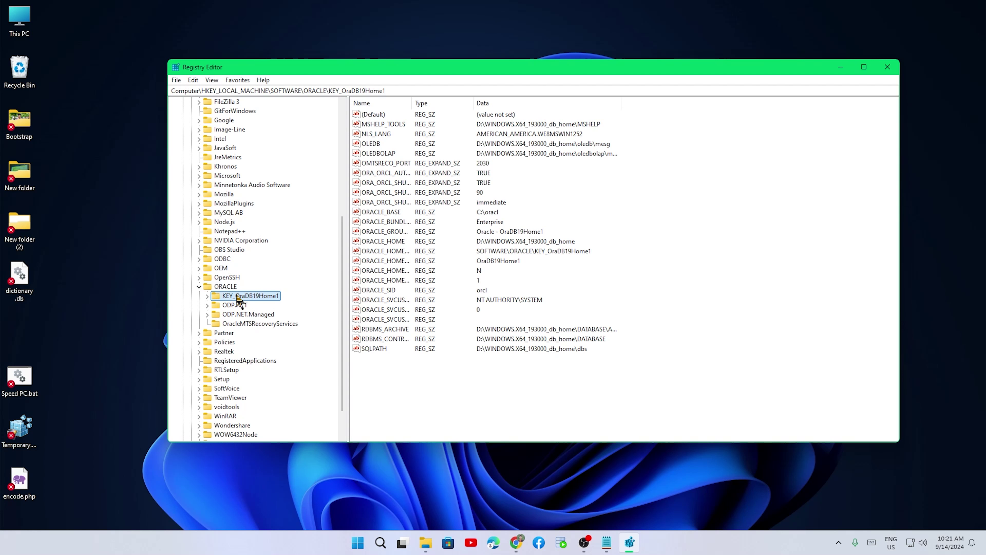
{"action": "key", "text": "Delete"}
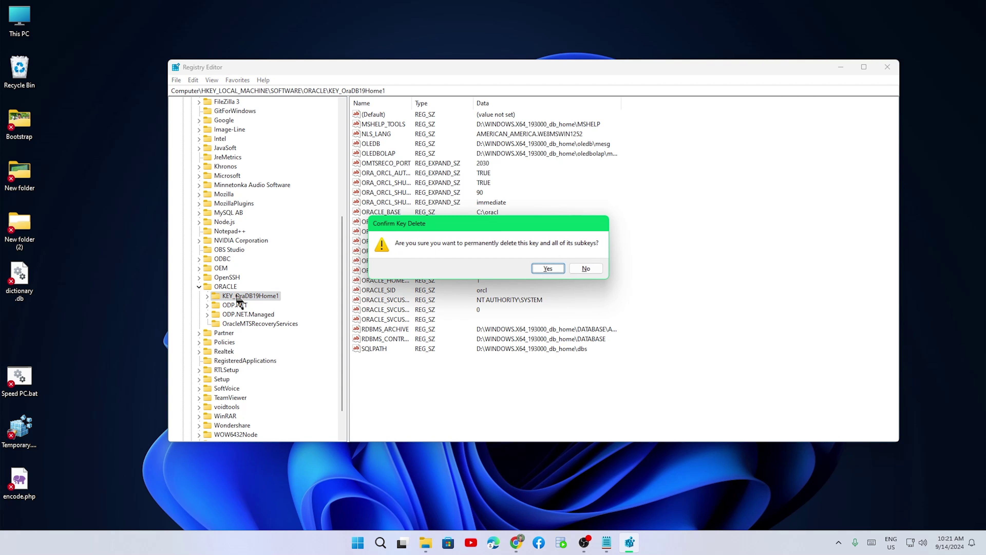
{"action": "left_click", "coordinate": [559, 269]}
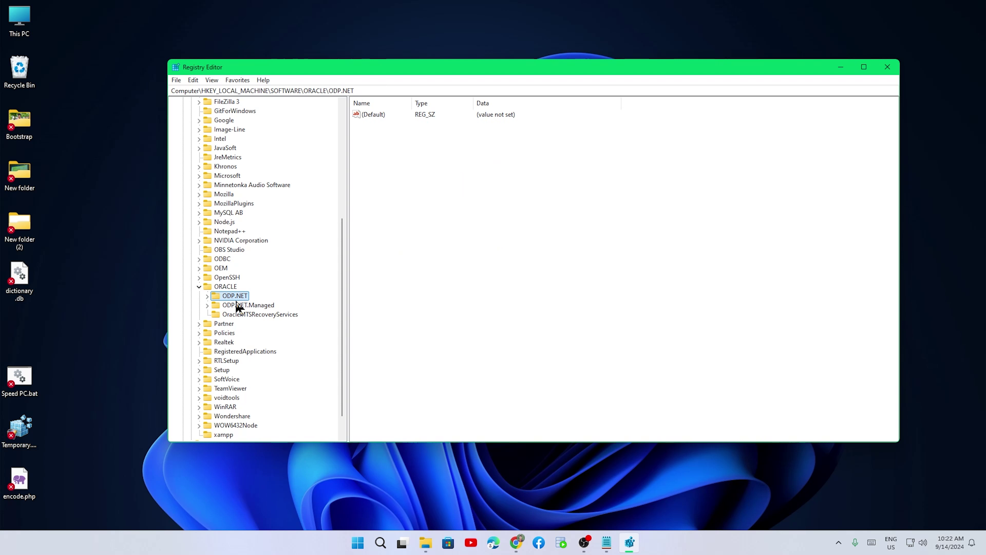
{"action": "key", "text": "Delete"}
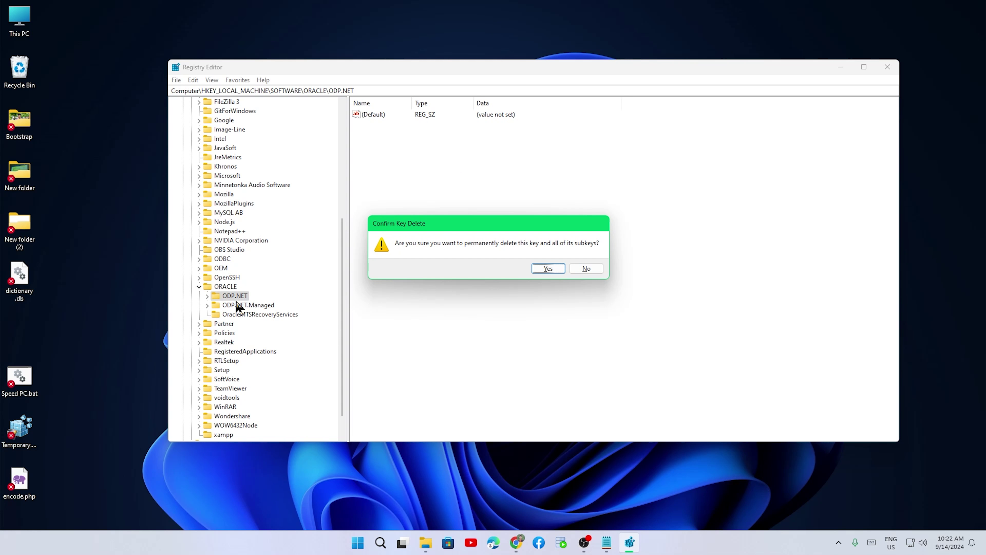
{"action": "left_click", "coordinate": [561, 274]}
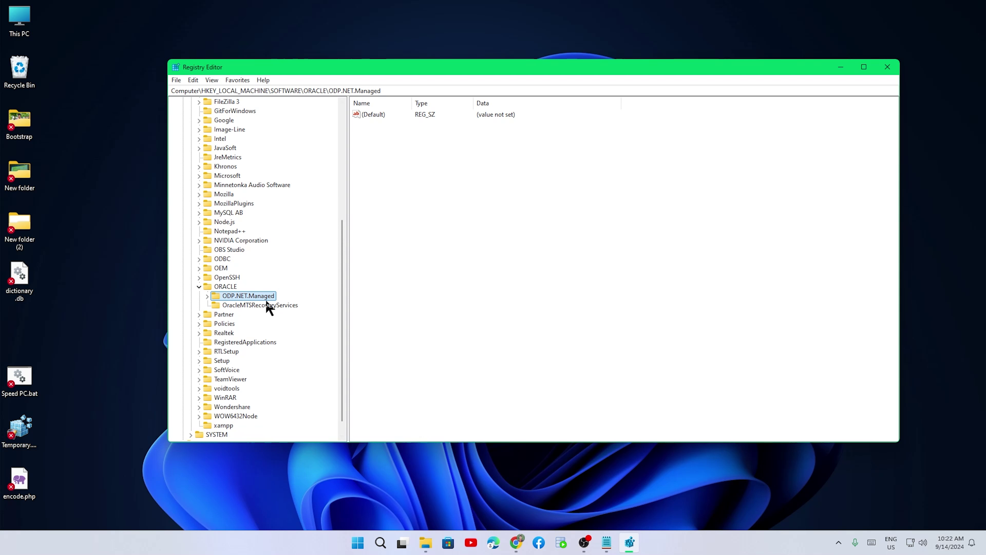
- Delete the ODP.NET.Managed and OracleMTSRecoveryServices subkeys, then the ORACLE key itself
{"action": "key", "text": "Delete"}
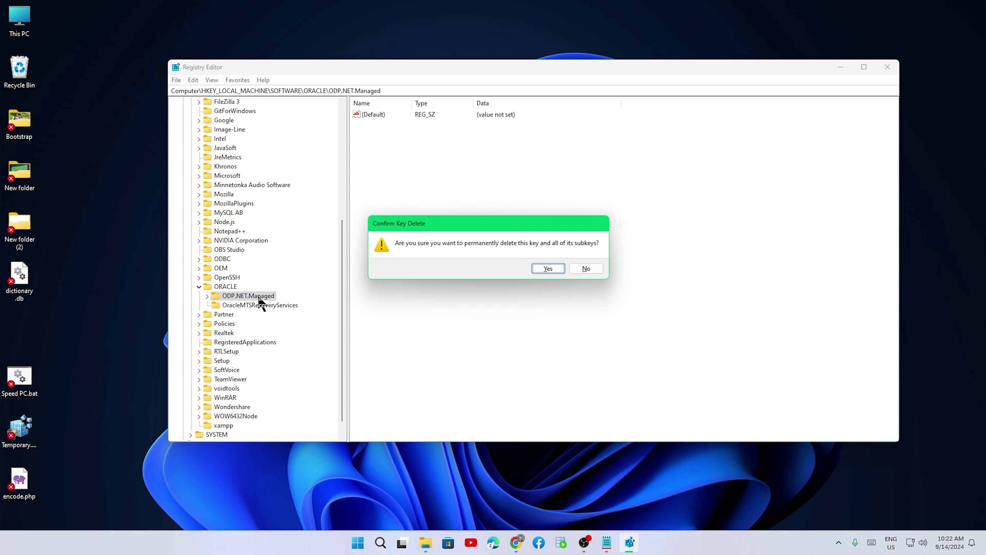
{"action": "left_click", "coordinate": [547, 273]}
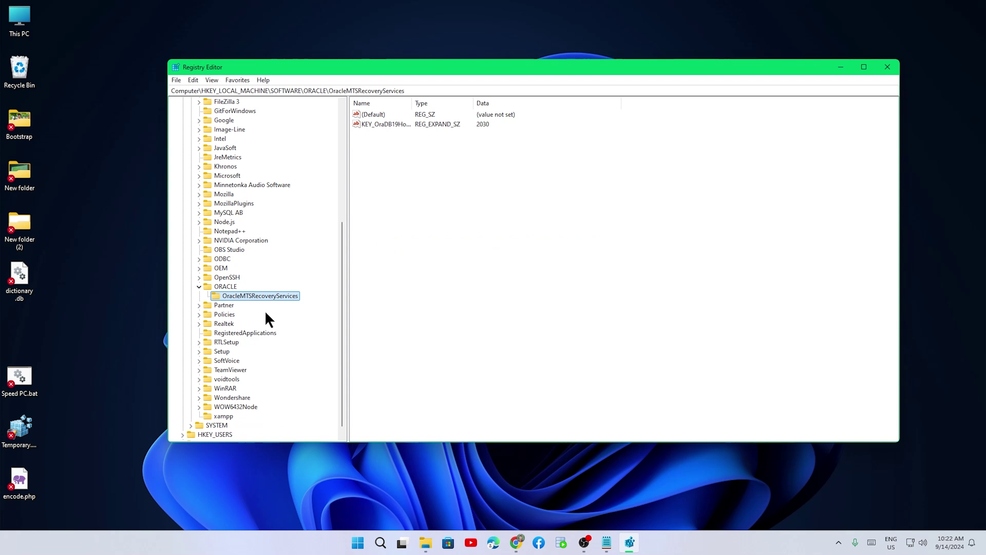
{"action": "key", "text": "Delete"}
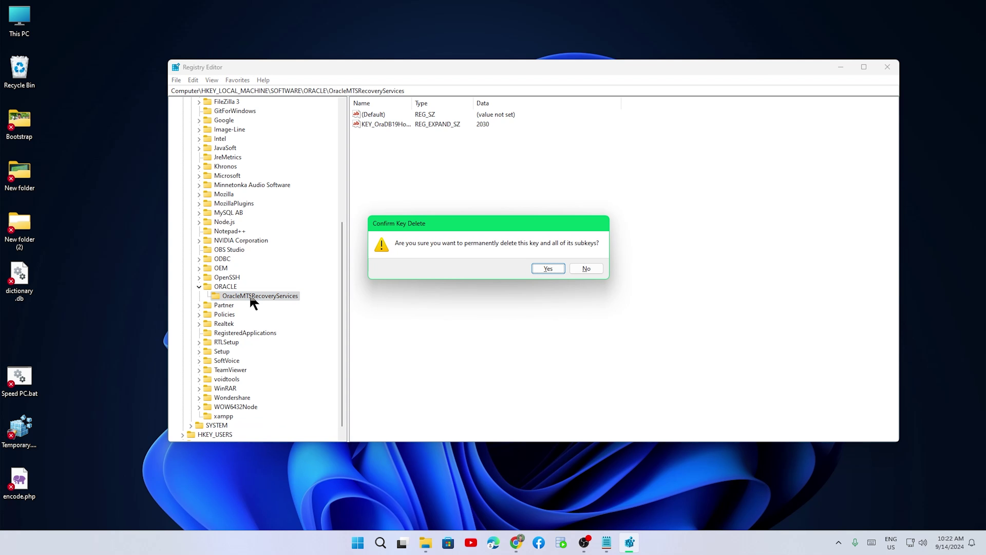
{"action": "left_click", "coordinate": [560, 273]}
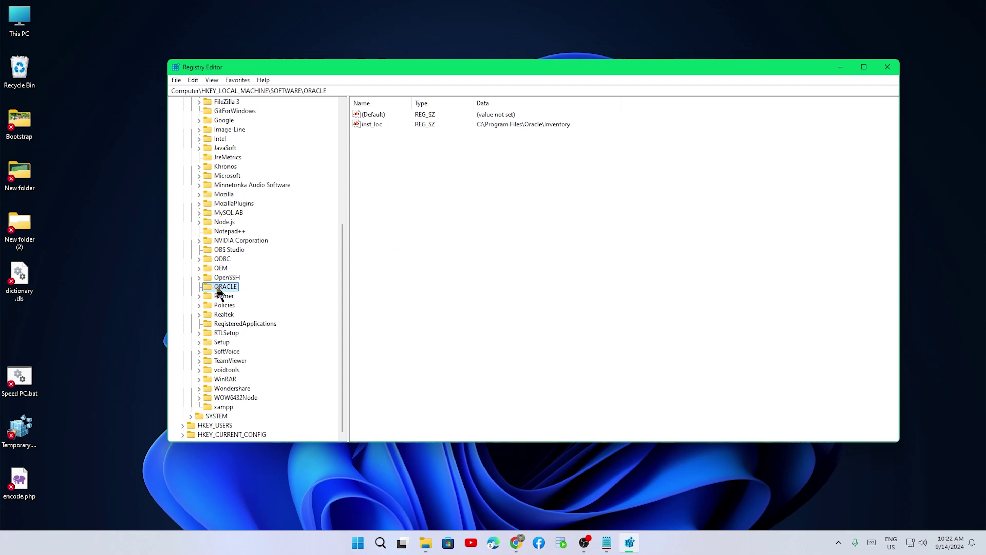
{"action": "key", "text": "Delete"}
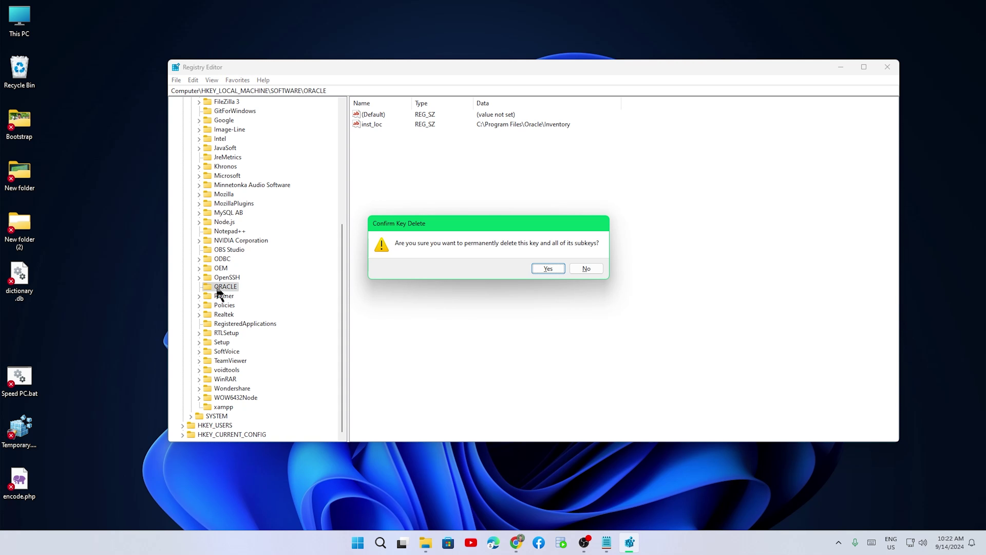
{"action": "left_click", "coordinate": [548, 269]}
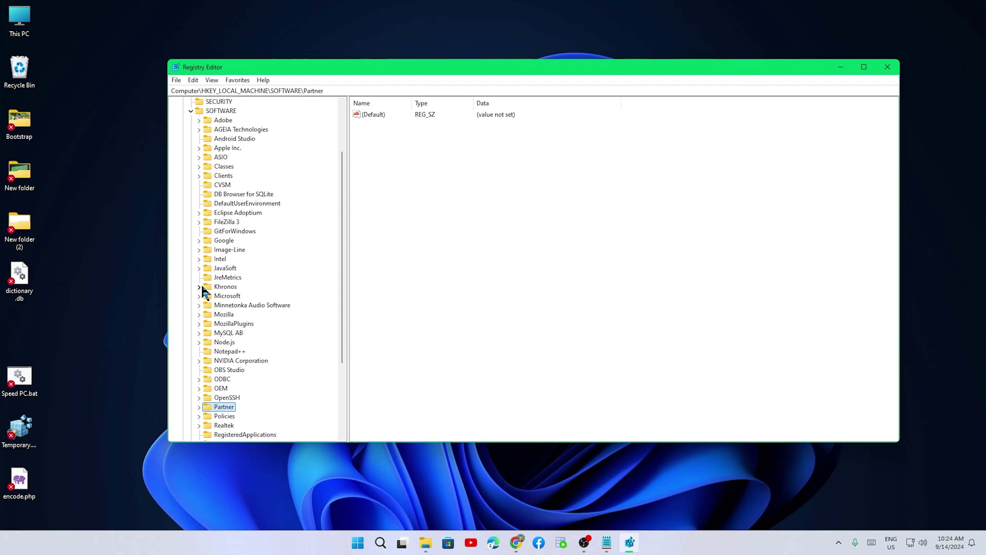
{"action": "scroll", "coordinate": [210, 291], "scroll_direction": "up", "scroll_amount": 7}
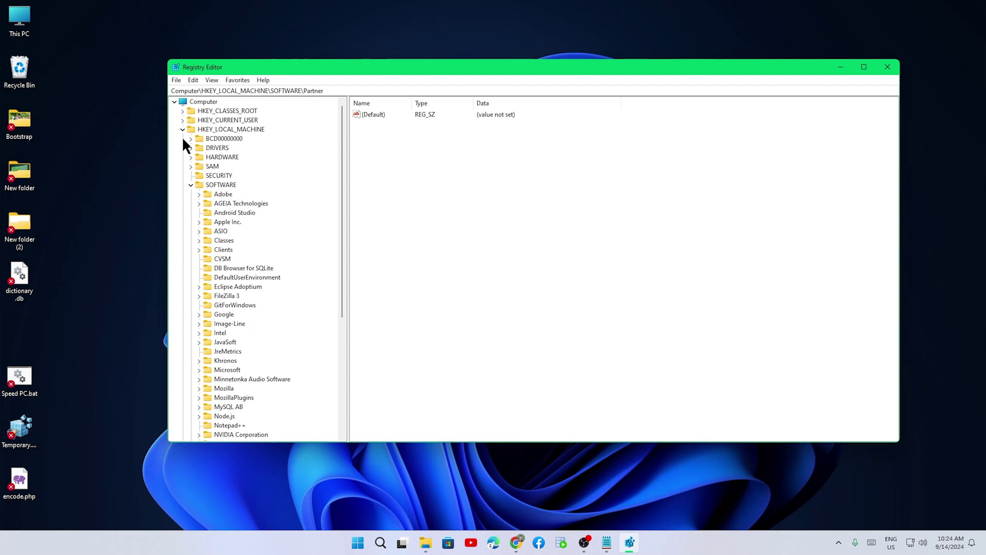
- Expand HKEY_LOCAL_MACHINE > SYSTEM > CurrentControlSet
{"action": "left_click", "coordinate": [183, 129]}
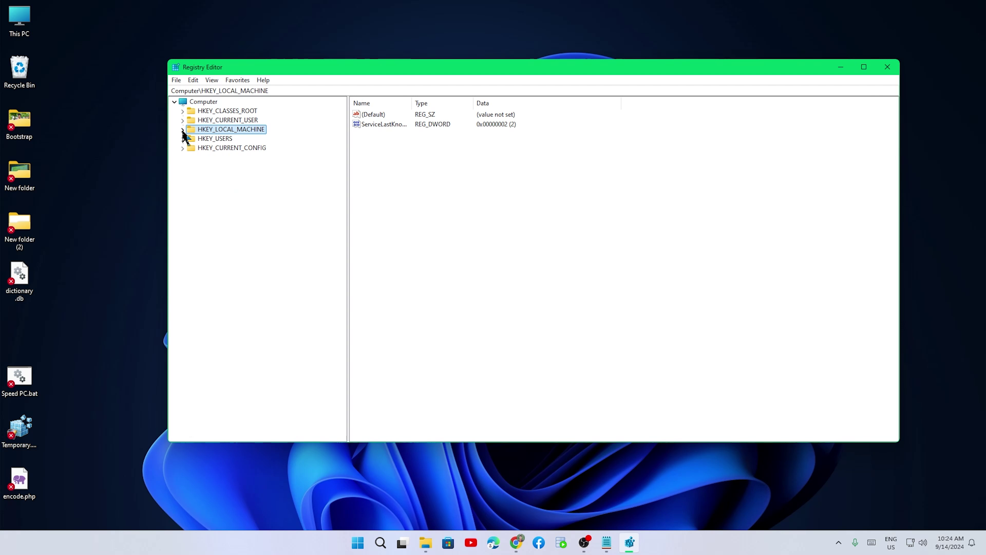
{"action": "left_click", "coordinate": [183, 130]}
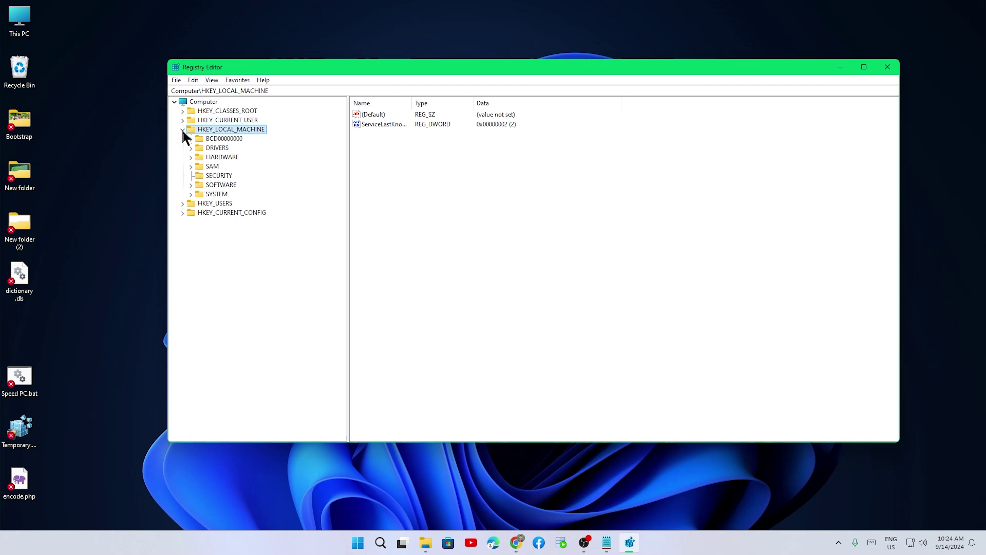
{"action": "left_click", "coordinate": [190, 195]}
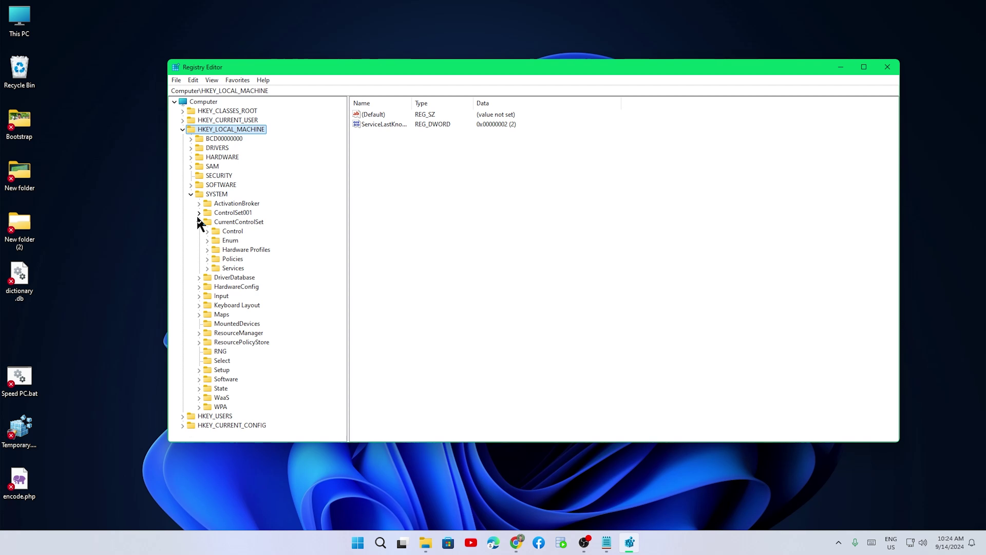
{"action": "left_click", "coordinate": [221, 224]}
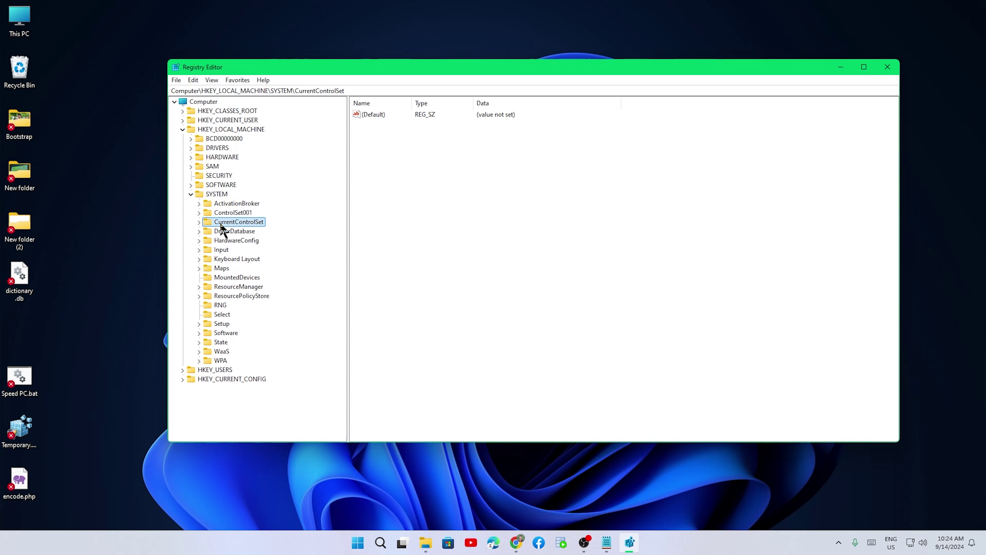
{"action": "left_click", "coordinate": [199, 221]}
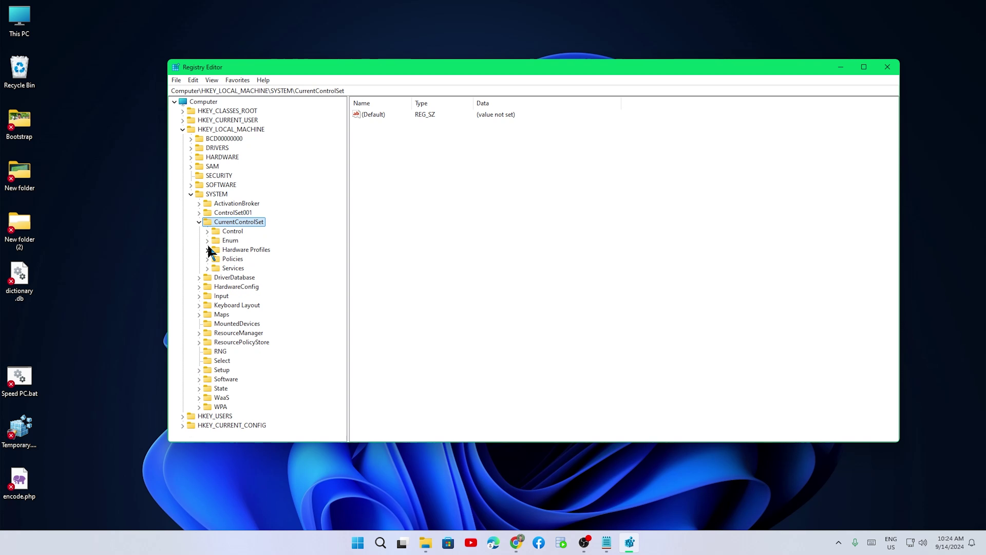
- Expand Services, scroll to the Oracle service keys, and maximize the window
{"action": "left_click", "coordinate": [229, 269]}
{"action": "left_click", "coordinate": [207, 268]}
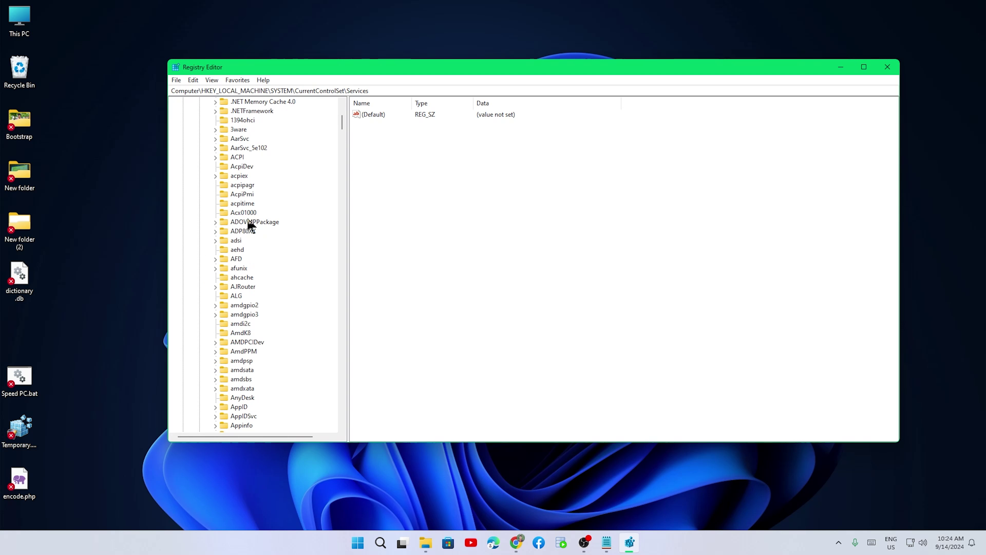
{"action": "scroll", "coordinate": [248, 224], "scroll_direction": "down", "scroll_amount": 12}
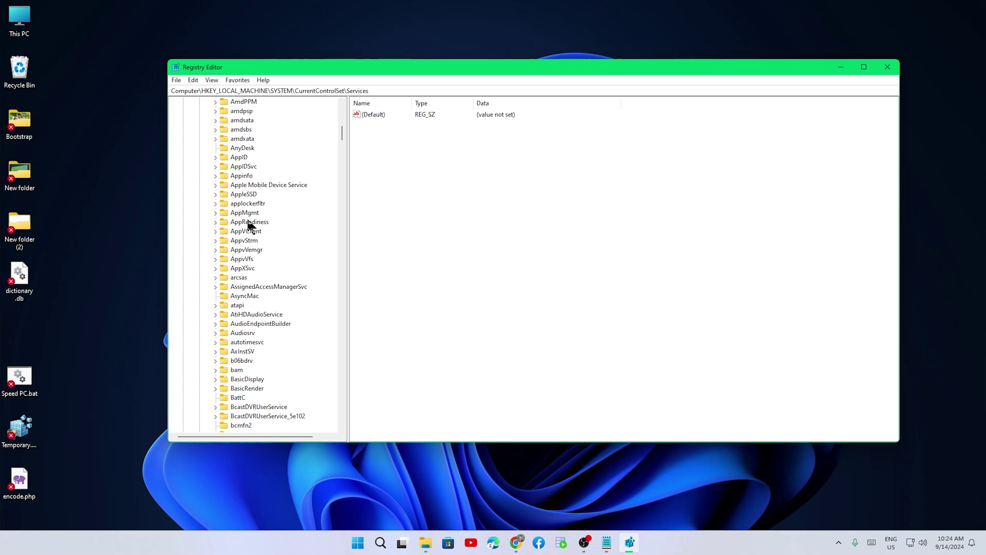
{"action": "scroll", "coordinate": [248, 222], "scroll_direction": "down", "scroll_amount": 15}
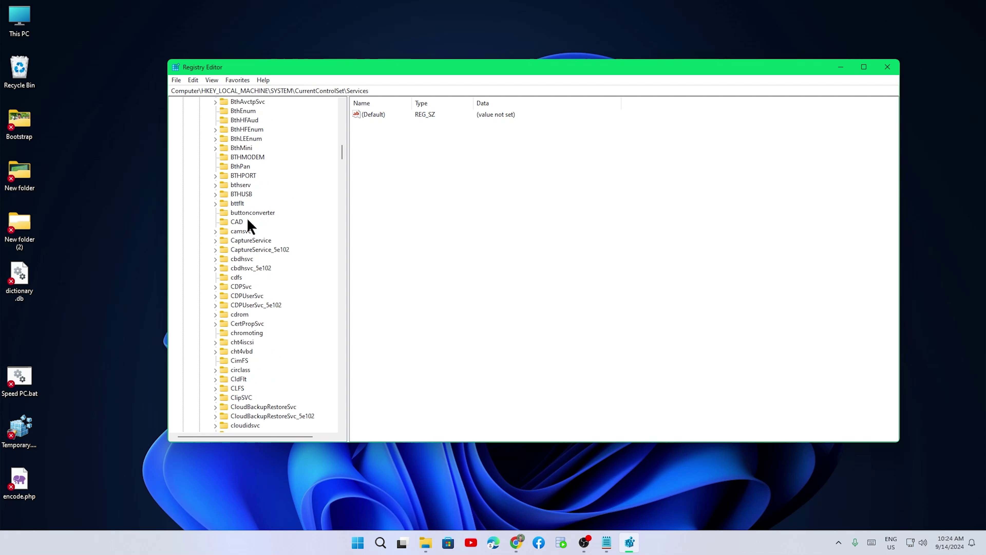
{"action": "scroll", "coordinate": [248, 222], "scroll_direction": "down", "scroll_amount": 15}
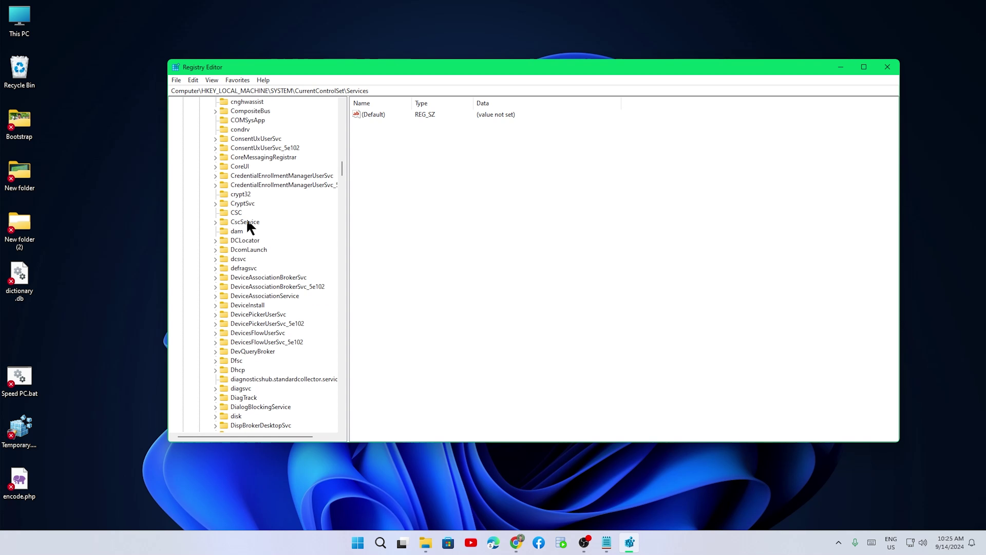
{"action": "scroll", "coordinate": [247, 225], "scroll_direction": "down", "scroll_amount": 20}
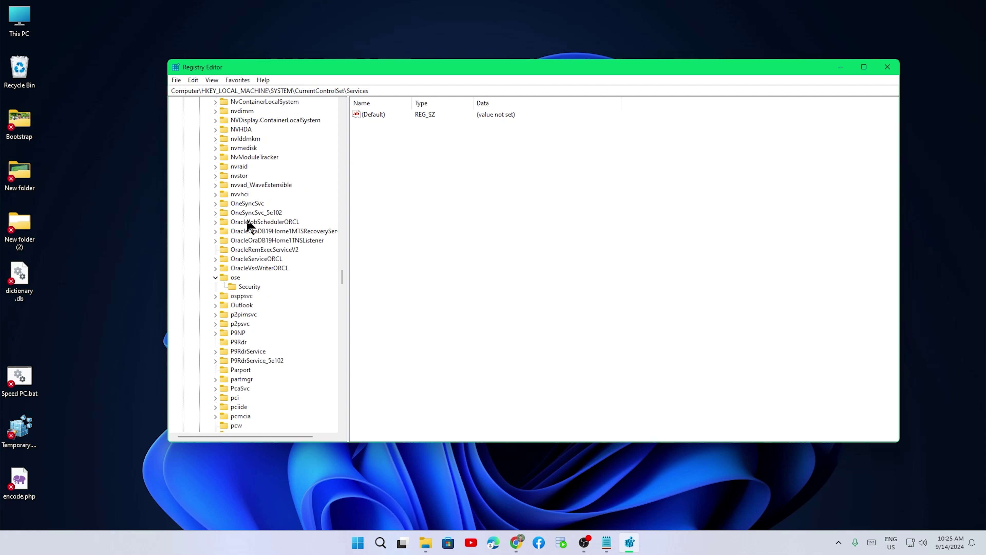
{"action": "left_click", "coordinate": [864, 67]}
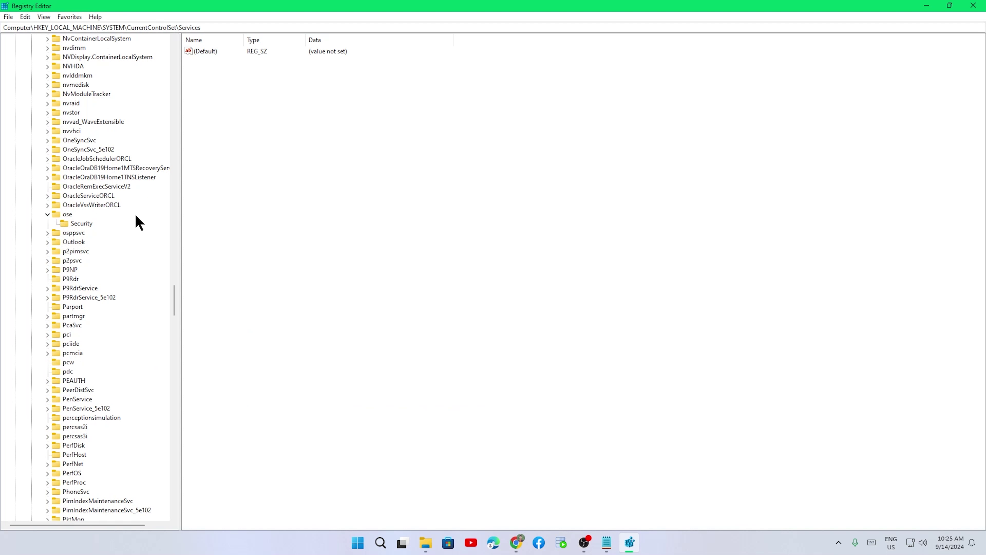
- Delete OracleJobSchedulerORCL, OracleOraDB19Home1MTSRecoveryService and OracleOraDB19Home1TNSListener service keys
{"action": "left_click", "coordinate": [82, 159]}
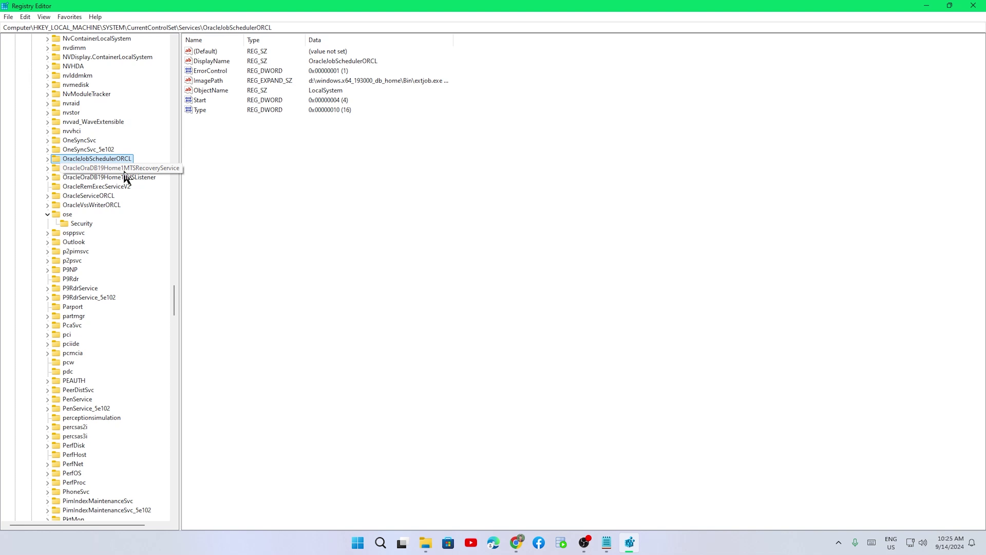
{"action": "key", "text": "Delete"}
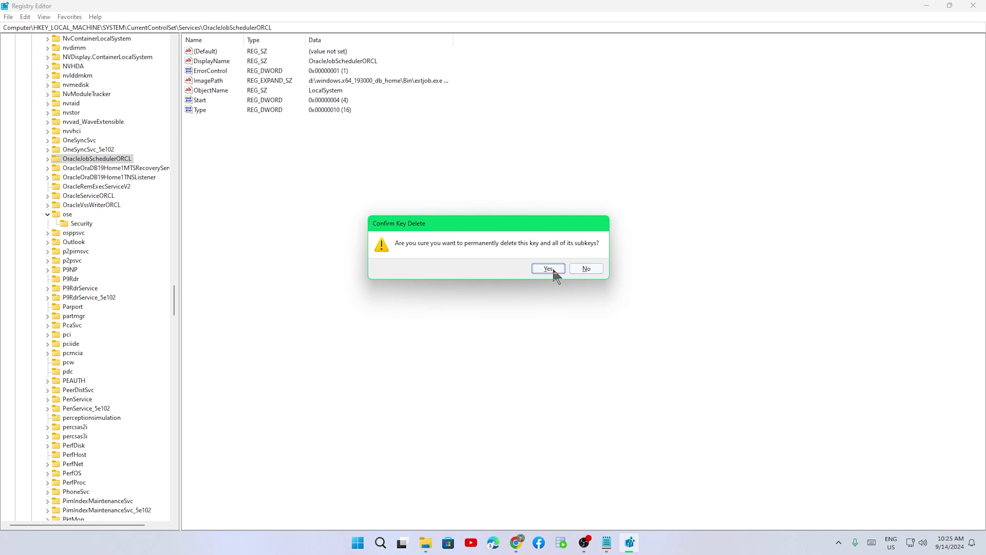
{"action": "left_click", "coordinate": [548, 269]}
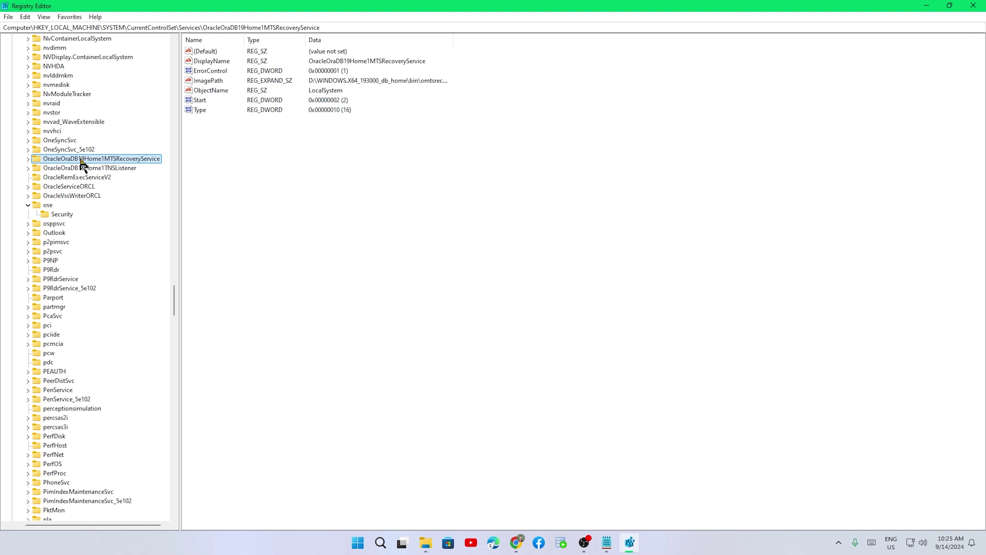
{"action": "key", "text": "Delete"}
{"action": "left_click", "coordinate": [547, 268]}
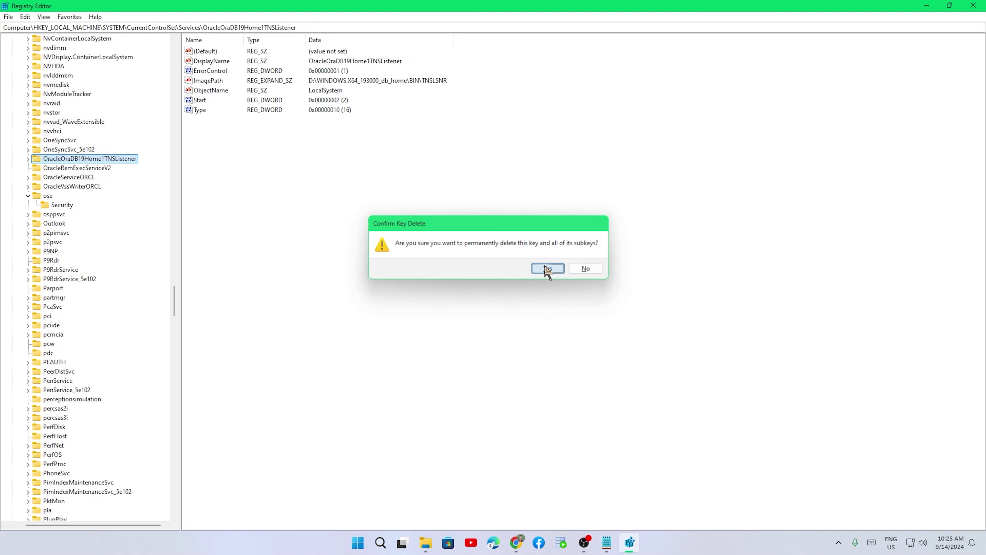
{"action": "key", "text": "Delete"}
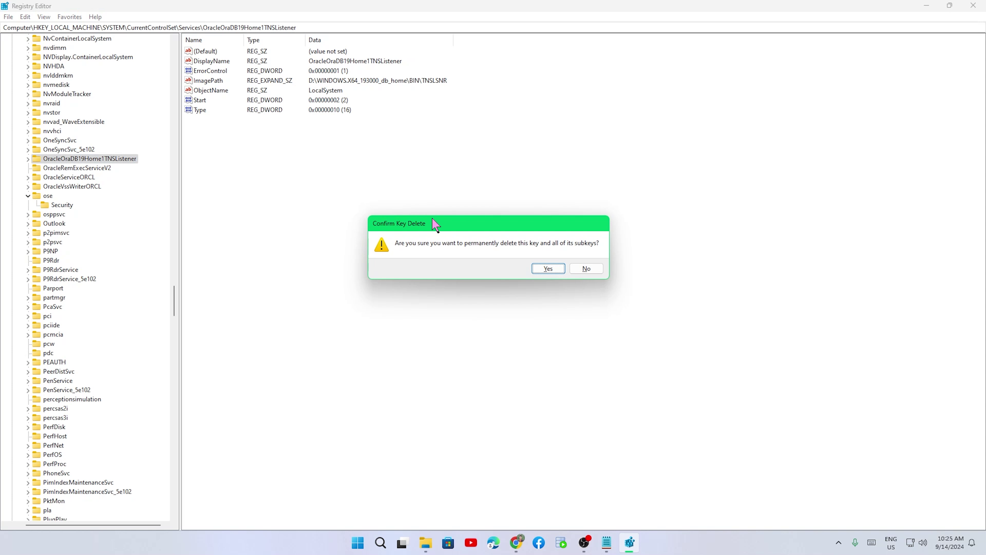
{"action": "left_click", "coordinate": [548, 268]}
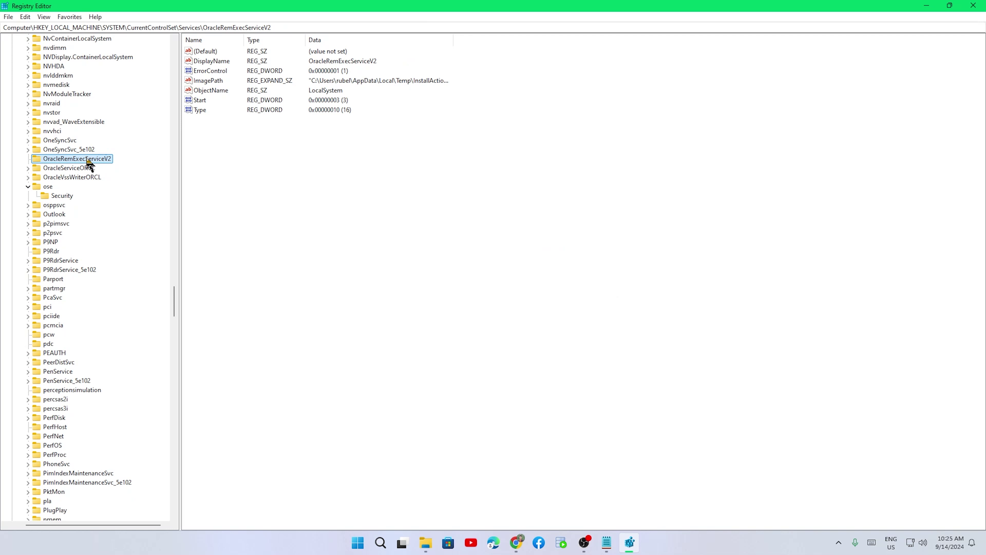
- Delete OracleRemExecServiceV2, OracleServiceORCL and OracleVssWriterORCL, then bring up Windows search
{"action": "key", "text": "Delete"}
{"action": "left_click", "coordinate": [545, 270]}
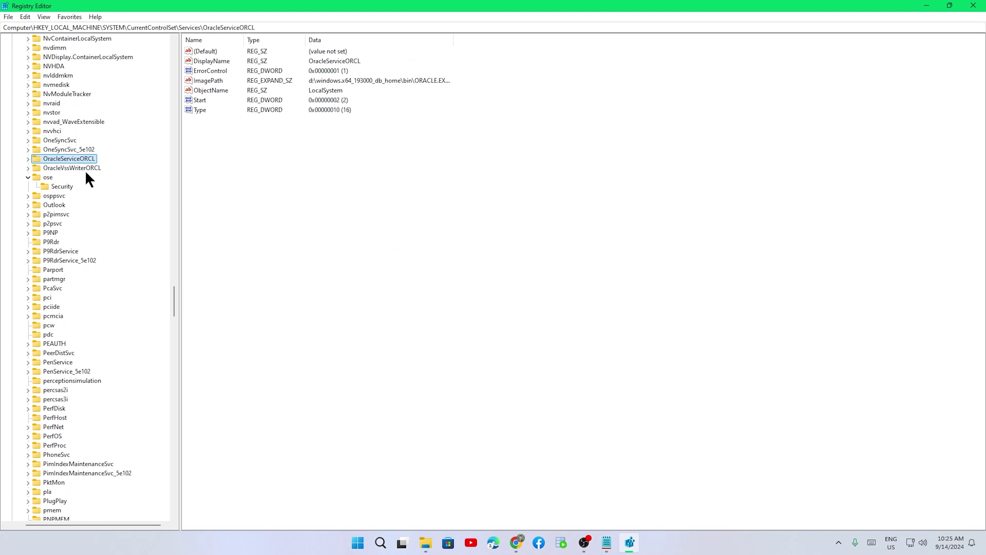
{"action": "key", "text": "Delete"}
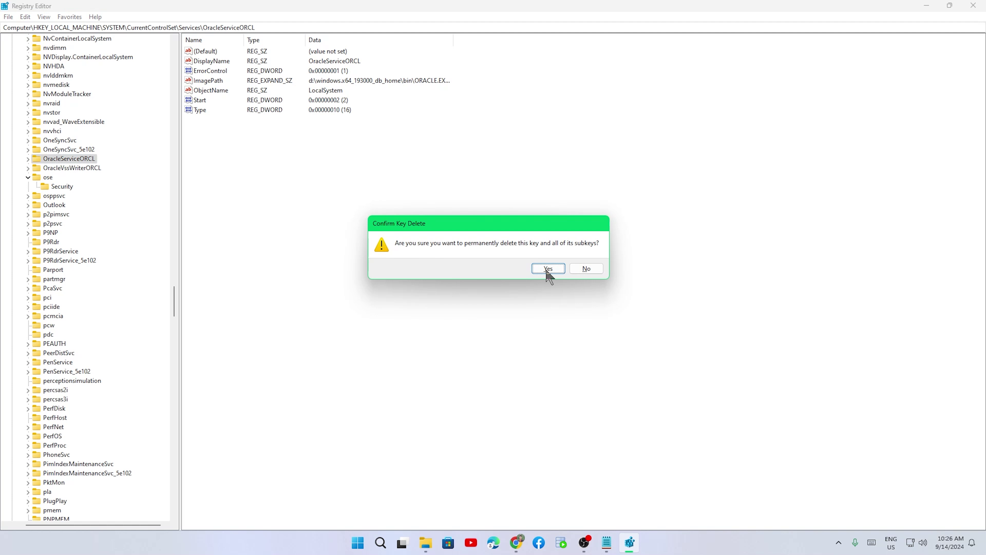
{"action": "left_click", "coordinate": [547, 270]}
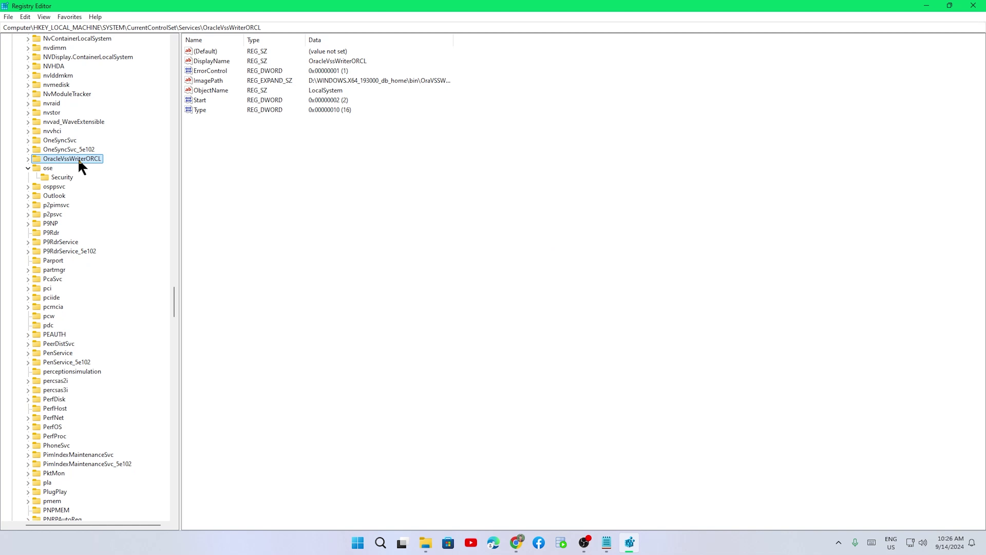
{"action": "key", "text": "Delete"}
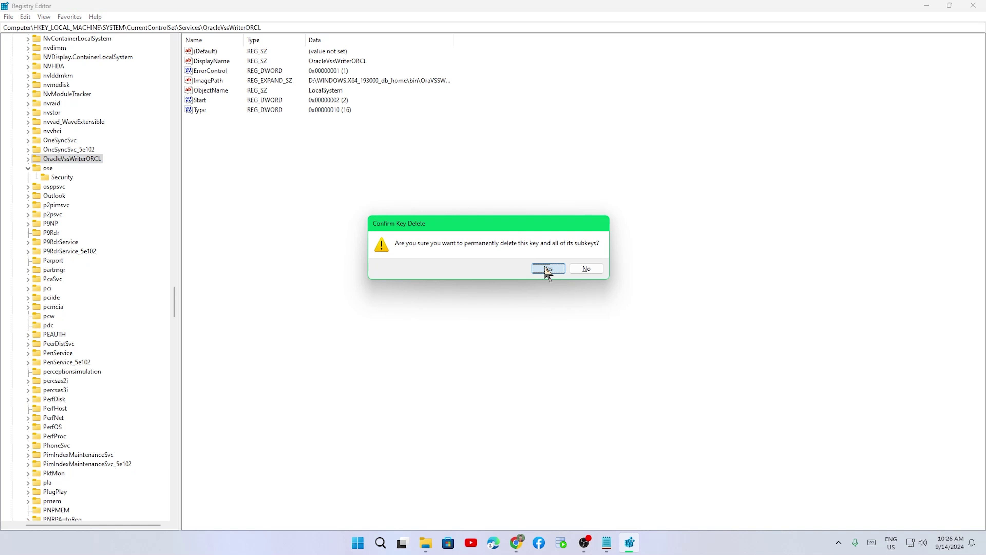
{"action": "left_click", "coordinate": [546, 271]}
{"action": "key", "text": "super"}
- Open Command Prompt via 'cmd', run sqlplus to confirm it's not recognized, then close it
{"action": "type", "text": "cmd"}
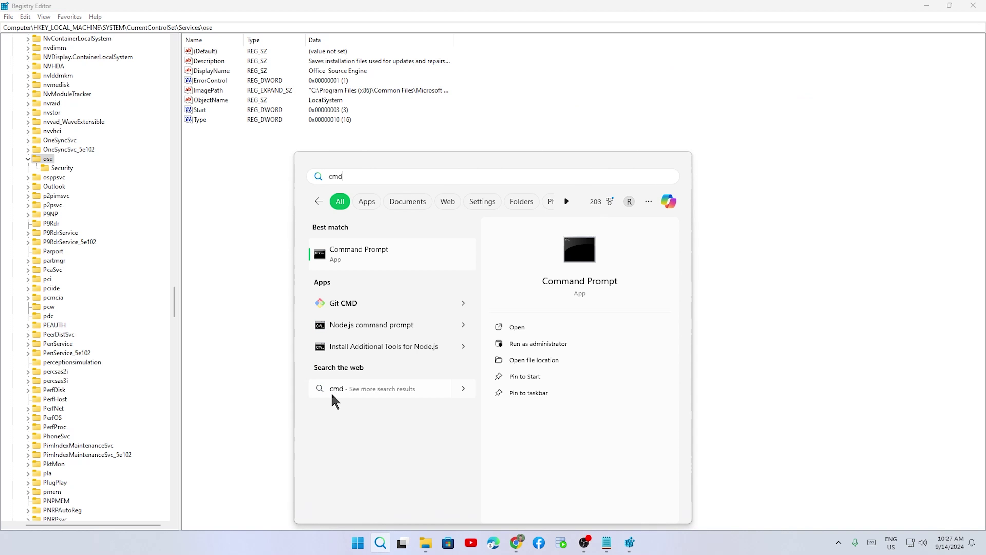
{"action": "key", "text": "Return"}
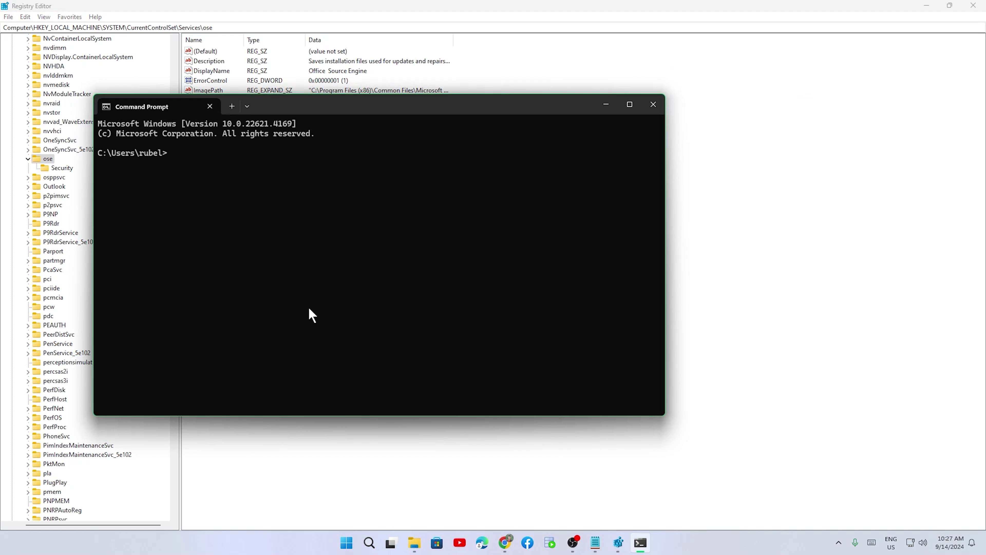
{"action": "type", "text": "sqlplus"}
{"action": "key", "text": "Return"}
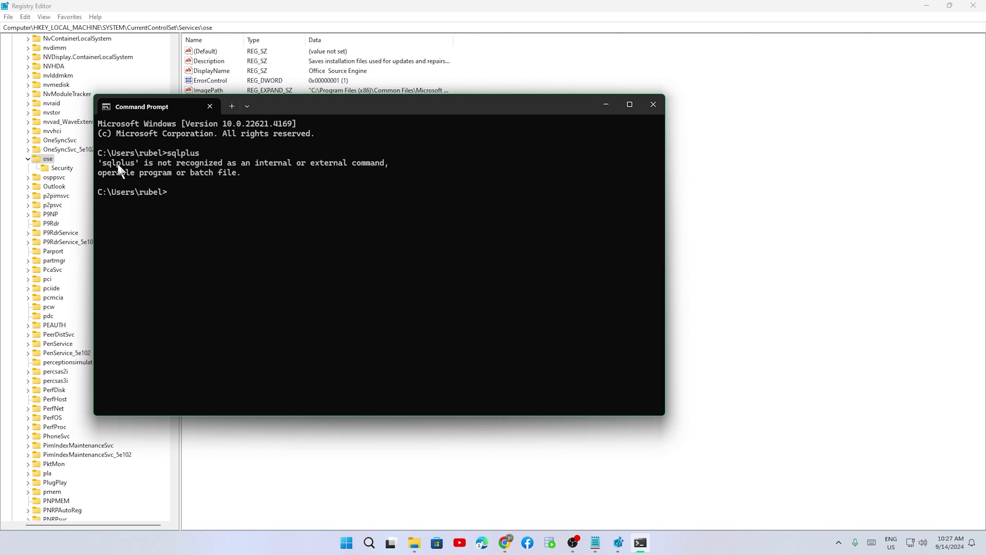
{"action": "left_click", "coordinate": [647, 107]}
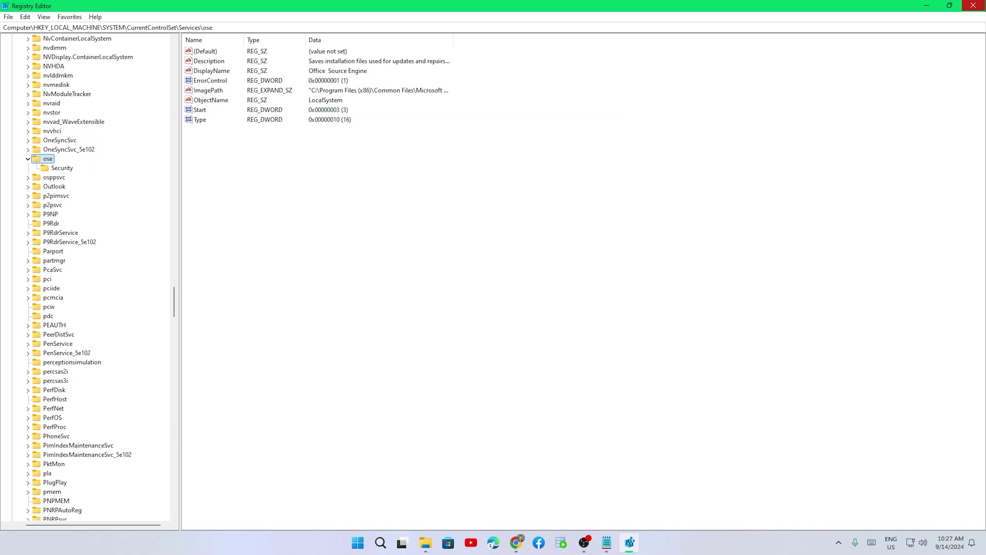